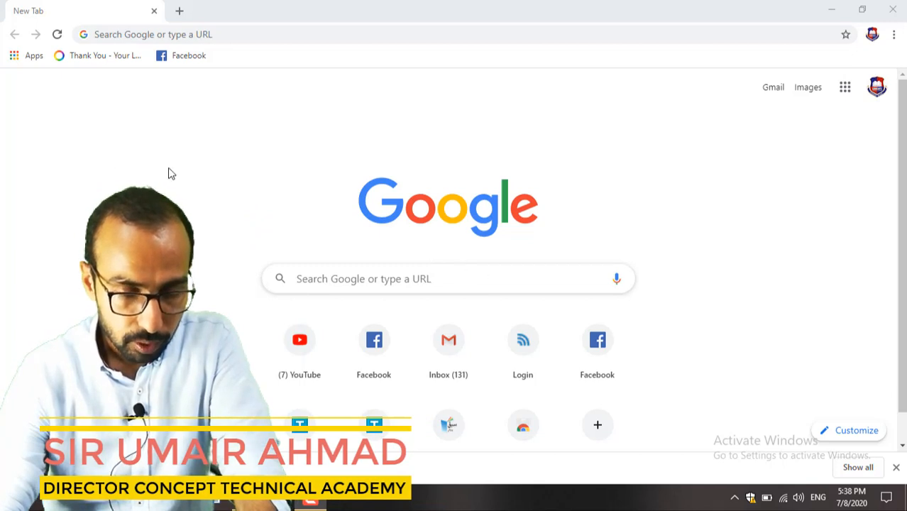
# Step: Search Google for 'admission portal uet' using the address bar's history suggestion
pyautogui.click(131, 34)
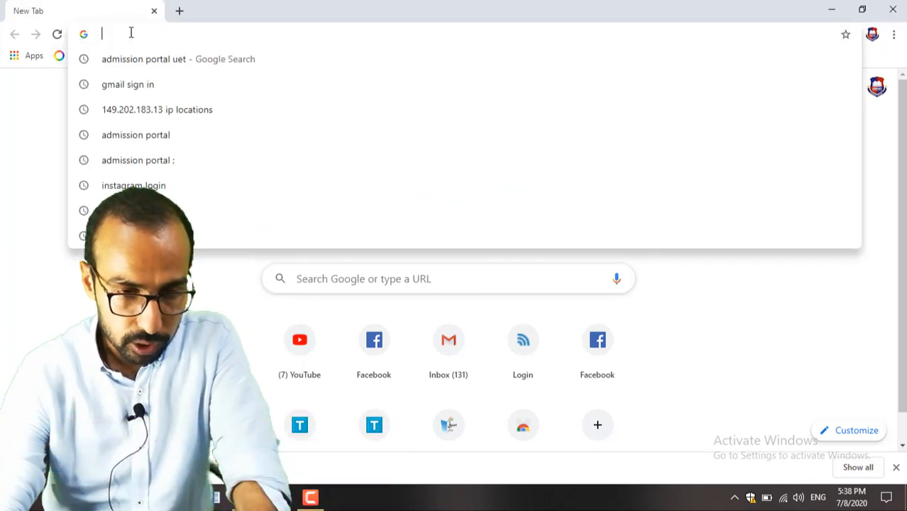
pyautogui.click(156, 64)
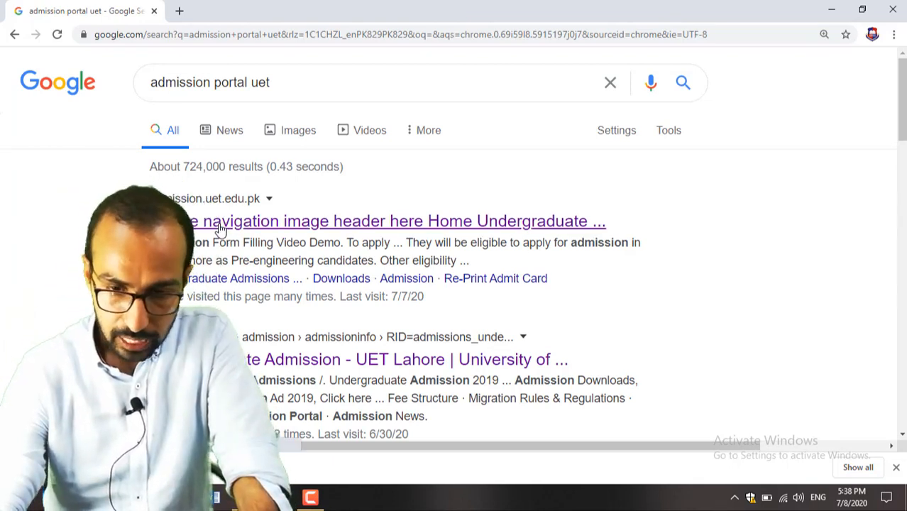
# Step: Open admission.uet.edu.pk and go to the login for applicants with an entry test roll number
pyautogui.click(221, 224)
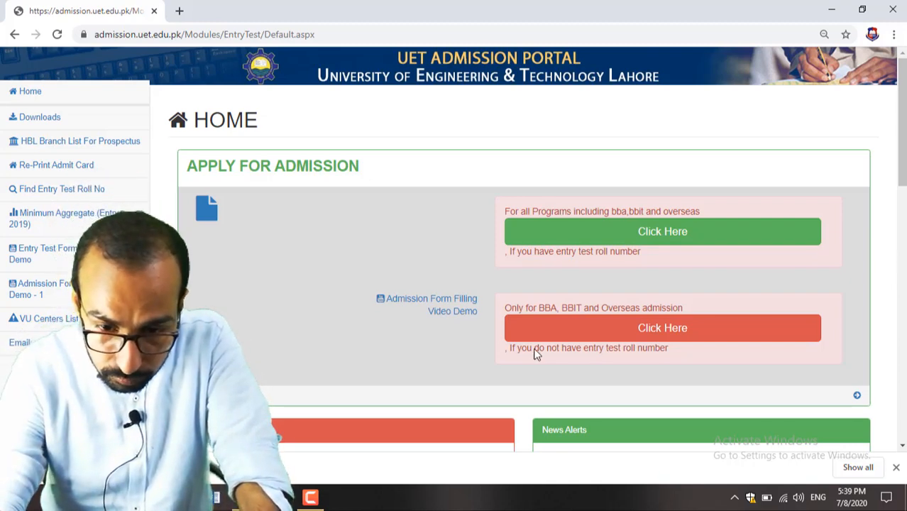
pyautogui.click(628, 235)
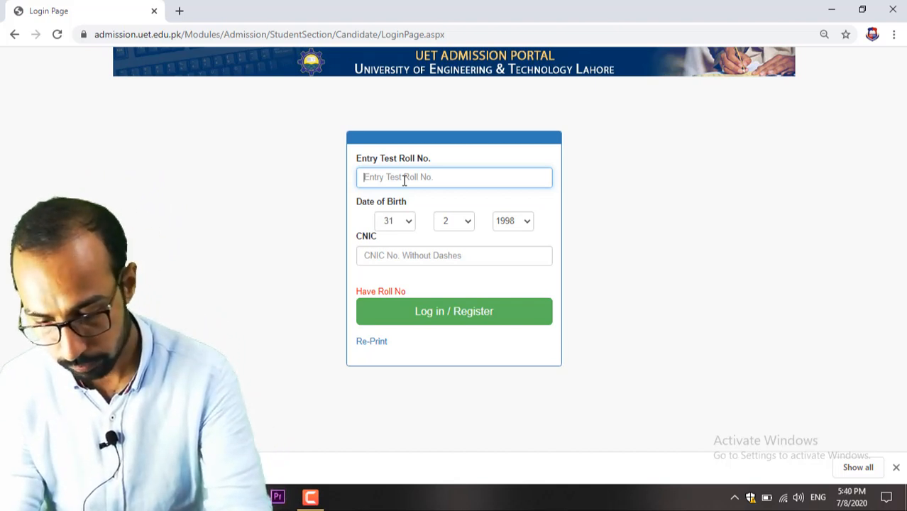
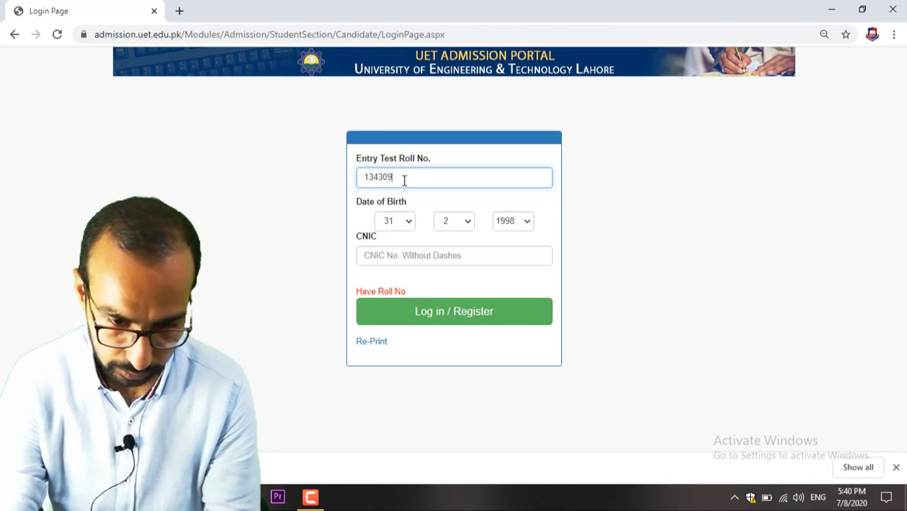
pyautogui.click(392, 221)
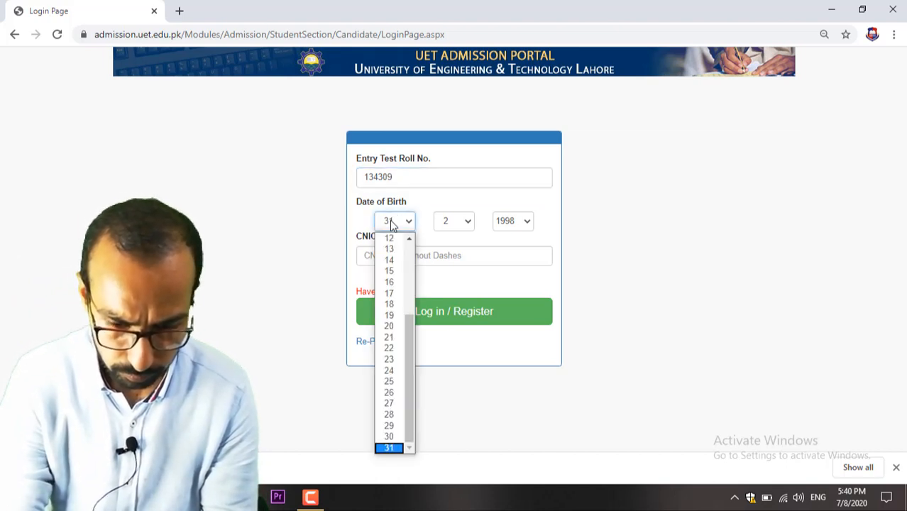
pyautogui.press('Up')
pyautogui.press('Up')
pyautogui.press('Up')
pyautogui.press('Up')
pyautogui.press('Up')
pyautogui.press('Up')
pyautogui.press('Up')
pyautogui.press('Up')
pyautogui.press('Up')
pyautogui.press('Up')
pyautogui.press('Up')
pyautogui.press('Up')
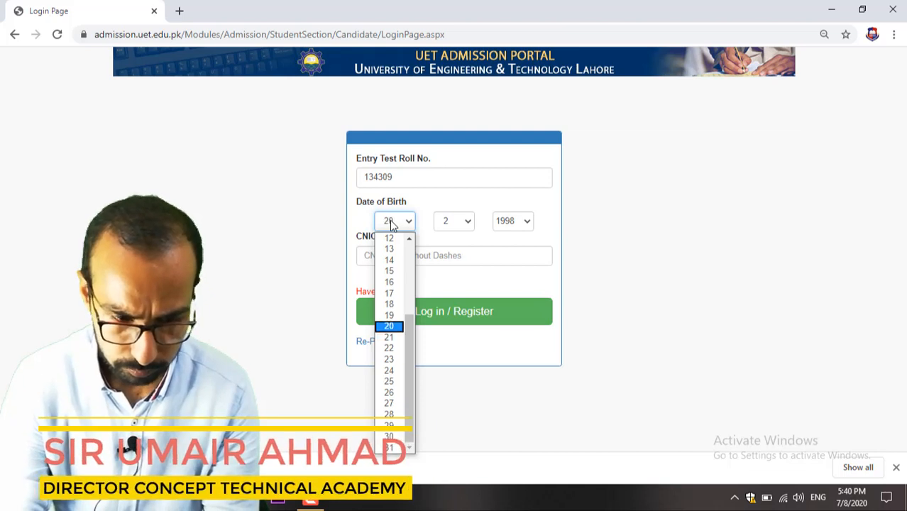
pyautogui.press('Return')
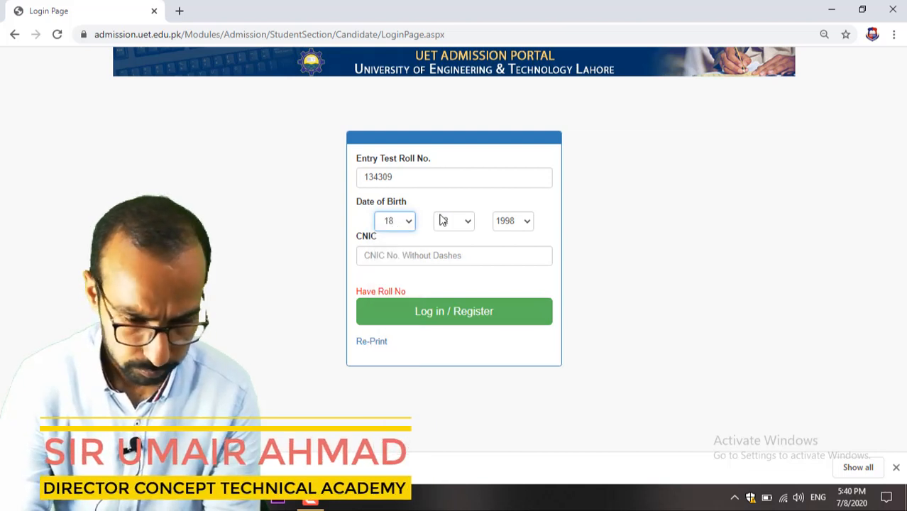
pyautogui.click(452, 221)
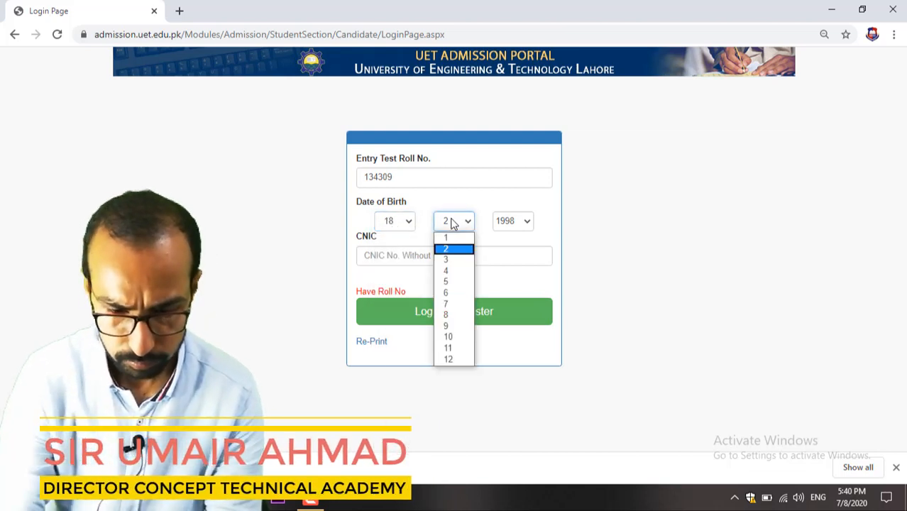
pyautogui.press('Down')
pyautogui.press('Down')
pyautogui.press('Down')
pyautogui.press('Down')
pyautogui.press('Down')
pyautogui.press('Down')
pyautogui.press('Down')
pyautogui.press('Down')
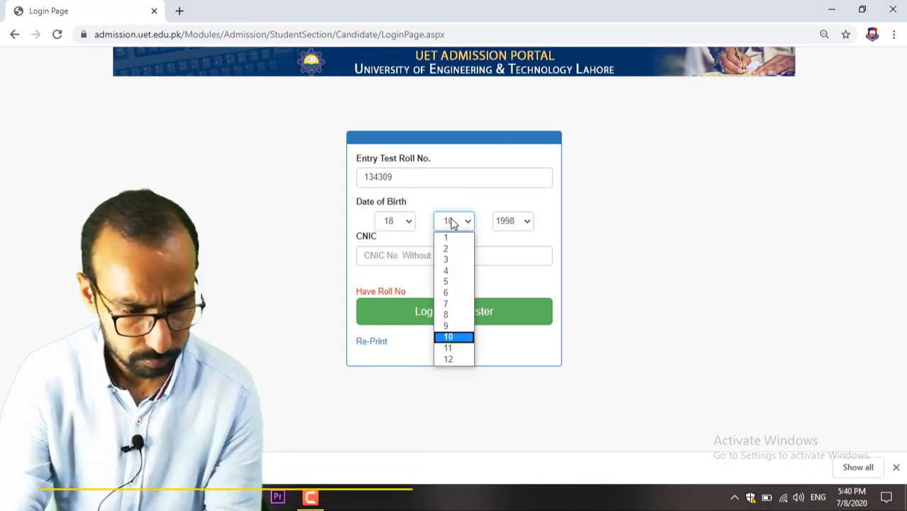
pyautogui.press('Return')
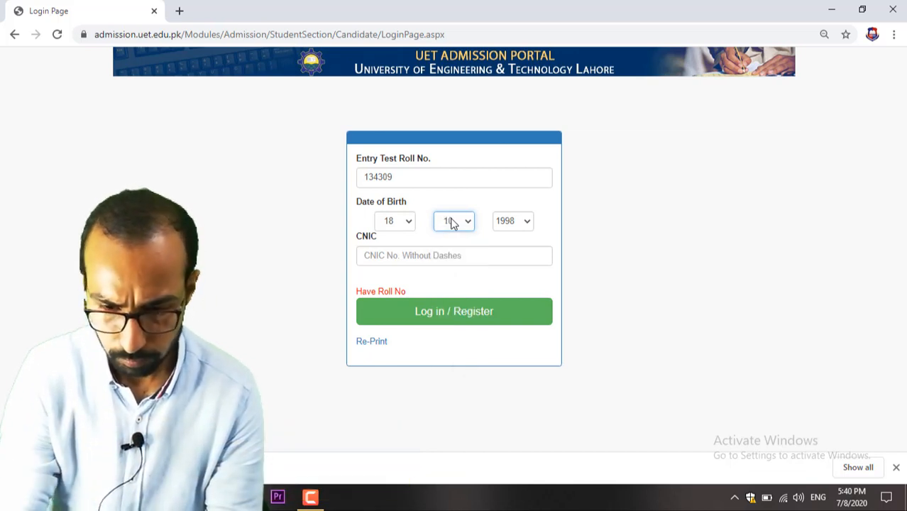
pyautogui.click(518, 227)
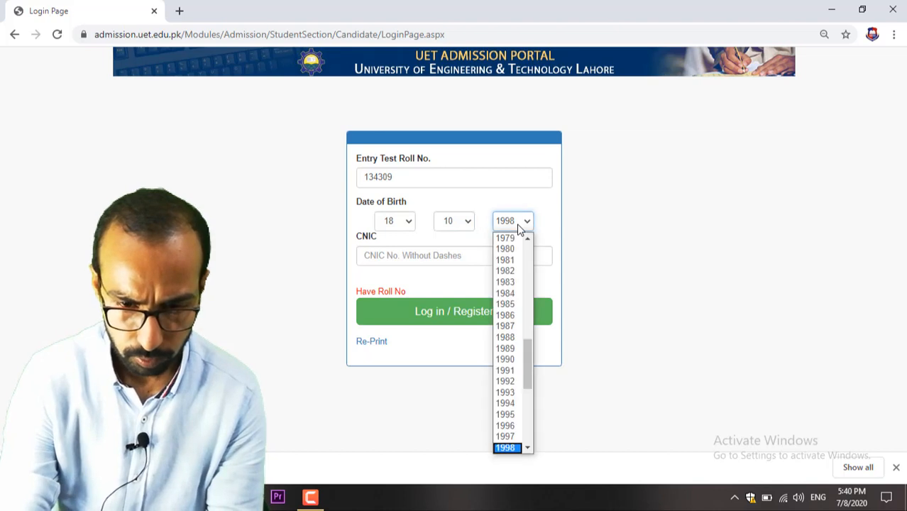
pyautogui.press('Down')
pyautogui.press('Return')
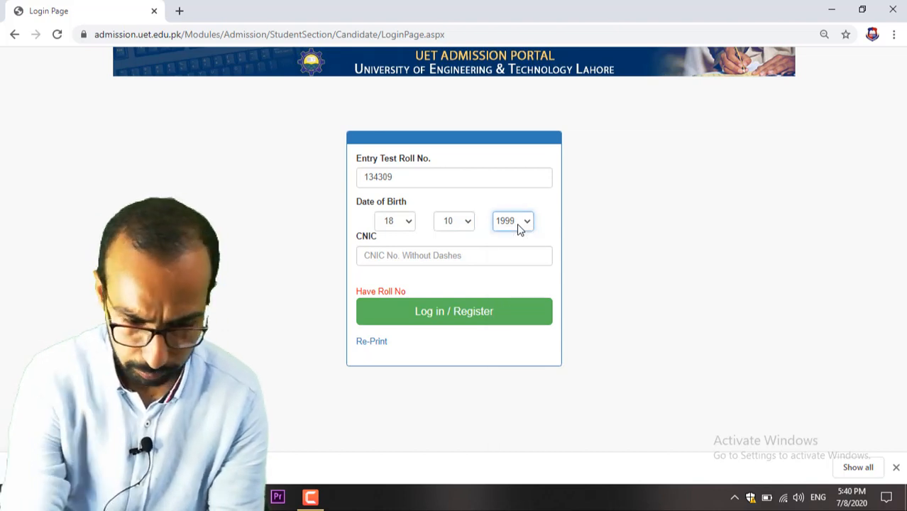
# Step: Enter the applicant's CNIC number and log in / register
pyautogui.click(462, 255)
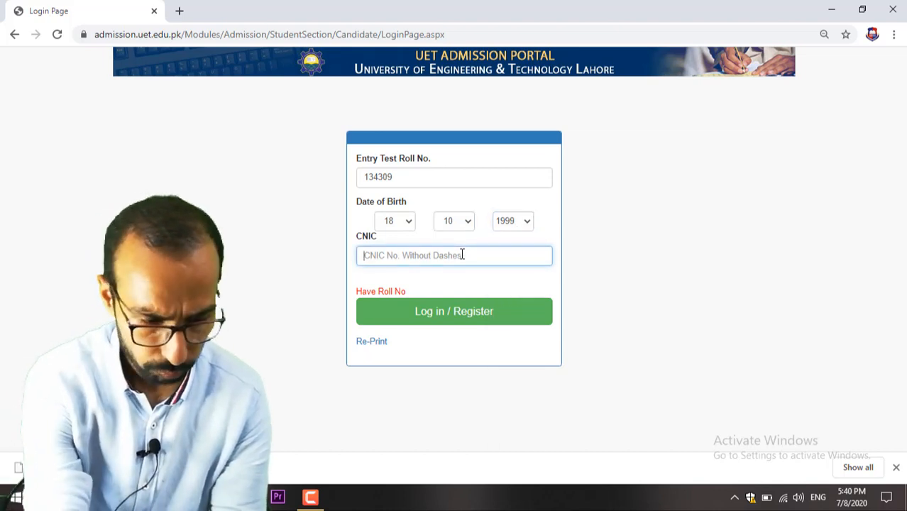
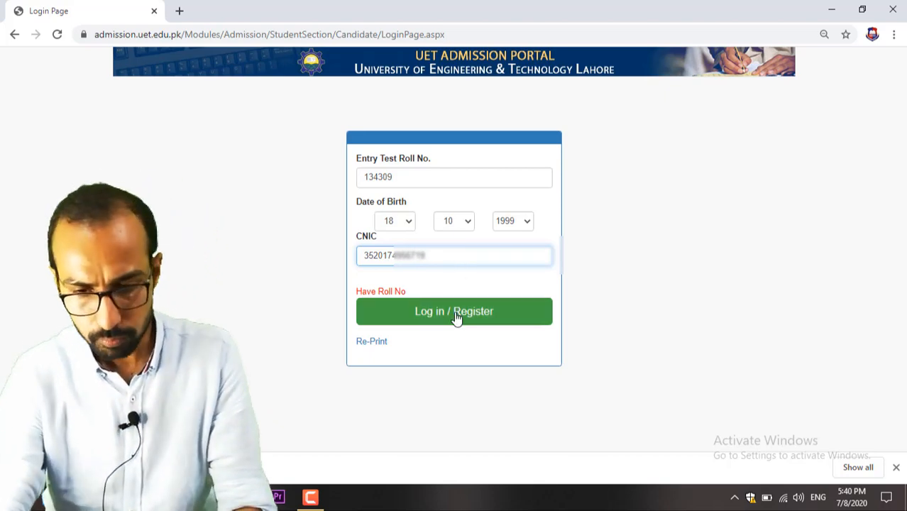
pyautogui.click(457, 313)
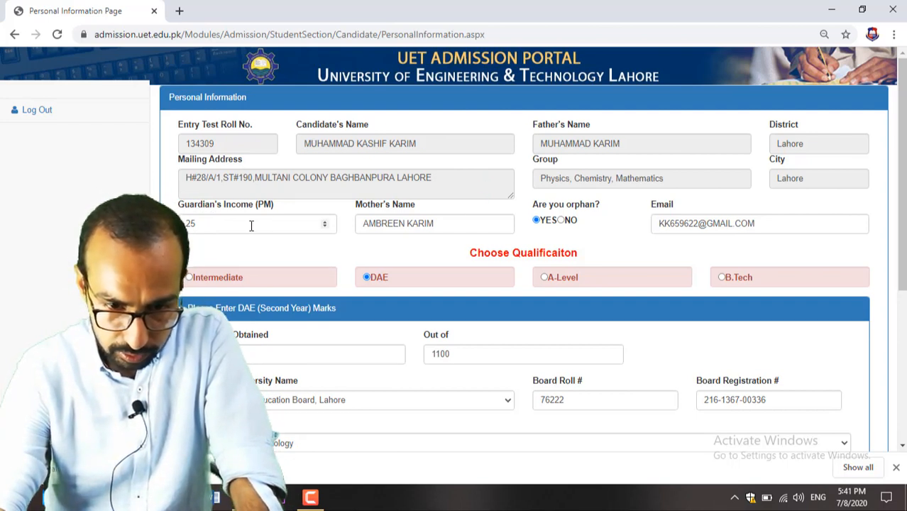
# Step: Enter 50000 as the Guardian's Income, then check the Mother's Name field
pyautogui.click(208, 223)
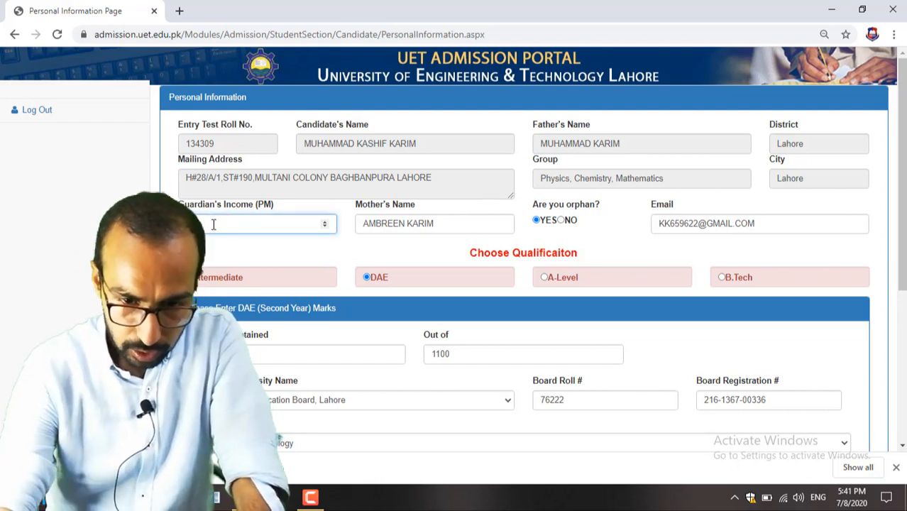
pyautogui.write('50000')
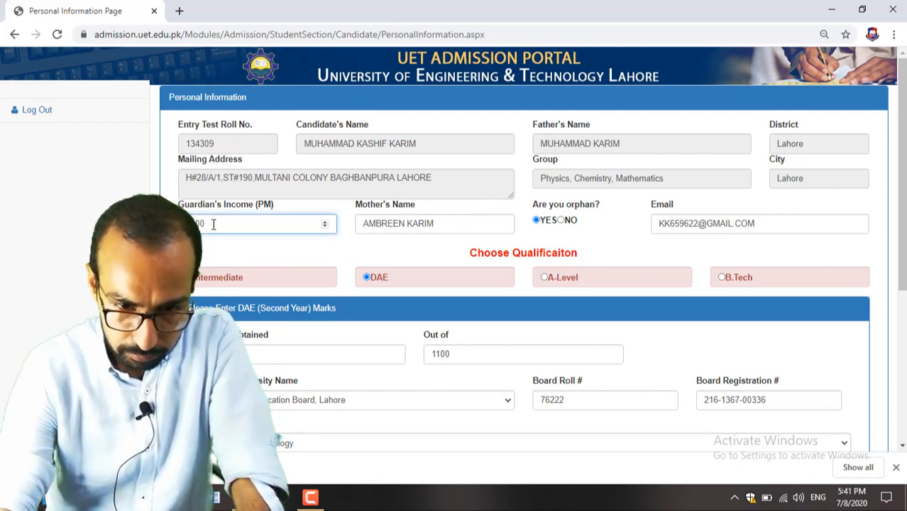
pyautogui.click(417, 224)
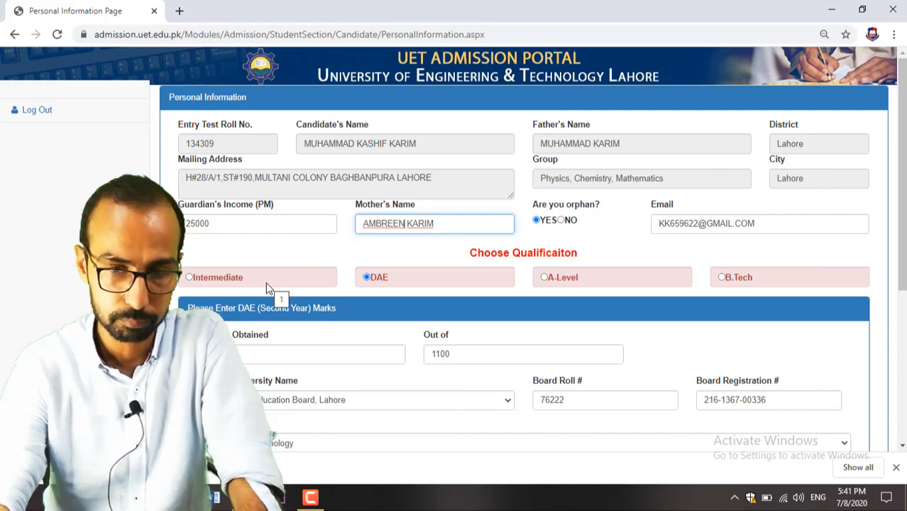
pyautogui.click(414, 275)
# Step: Confirm second-year DAE marks of 807 out of 1100 from Technical Education Board, Lahore
pyautogui.scroll(-3, 372, 307)
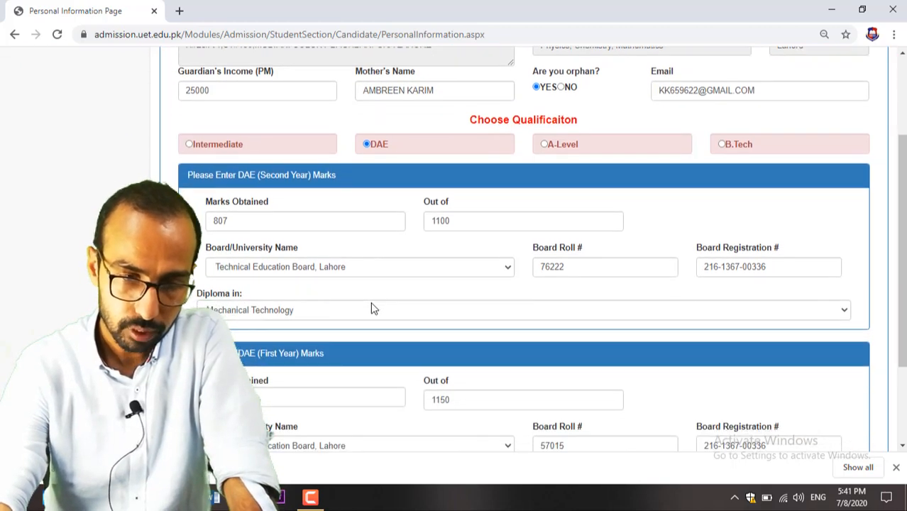
pyautogui.scroll(-1, 372, 309)
pyautogui.scroll(1, 371, 305)
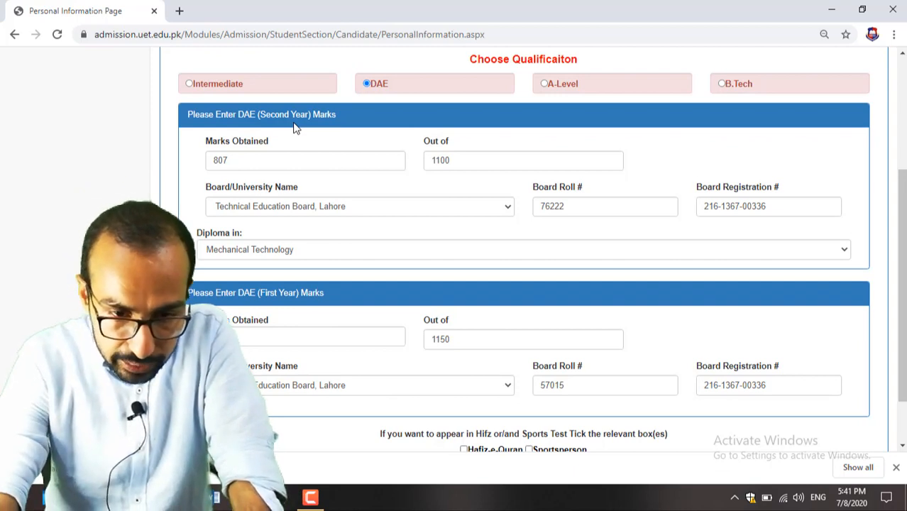
pyautogui.click(238, 160)
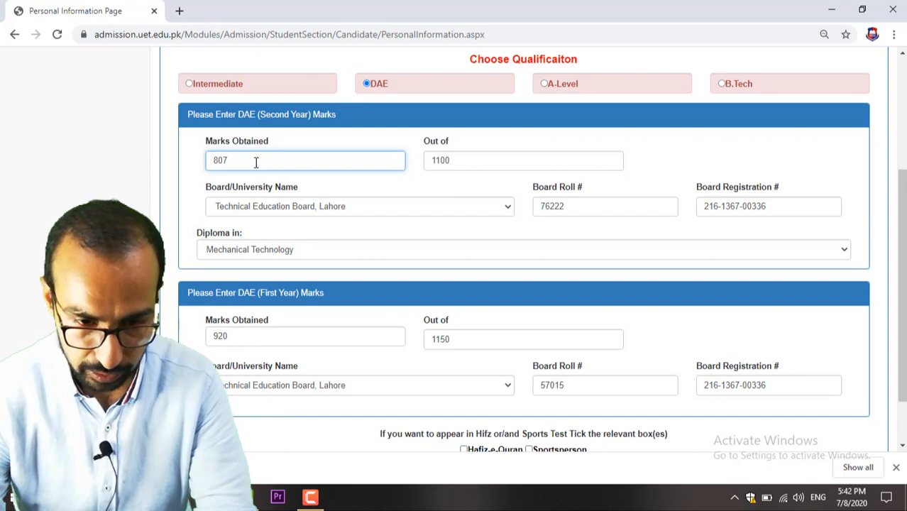
pyautogui.click(458, 162)
pyautogui.click(324, 210)
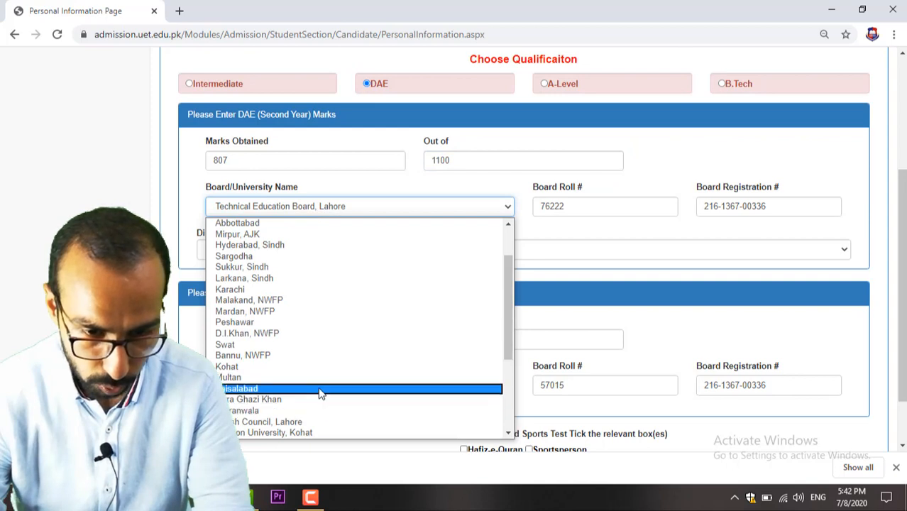
pyautogui.scroll(-3, 319, 391)
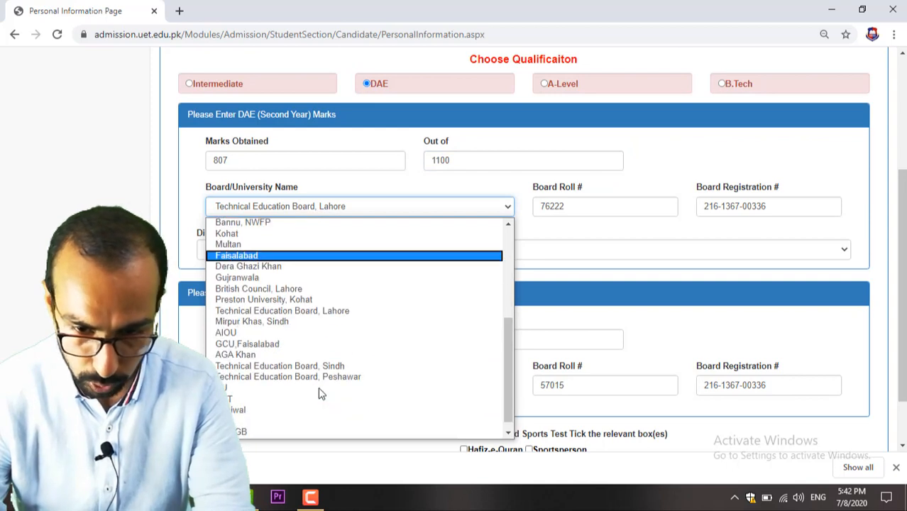
pyautogui.click(317, 315)
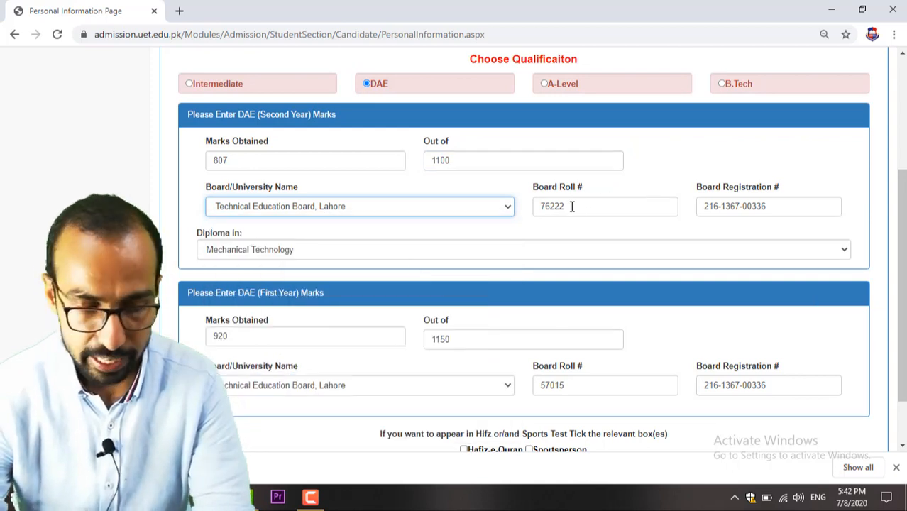
# Step: Check the Board Roll and Registration numbers and choose Mechanical Technology as the diploma
pyautogui.click(577, 209)
pyautogui.click(758, 208)
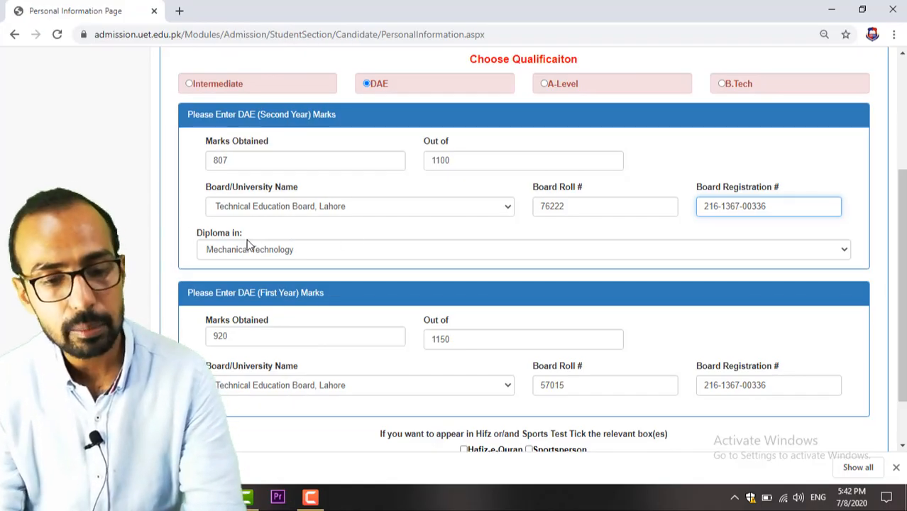
pyautogui.click(263, 251)
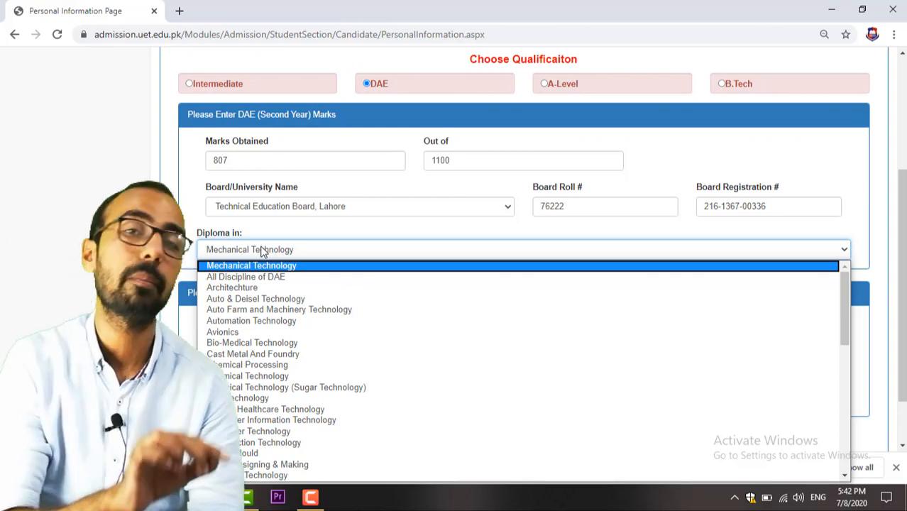
pyautogui.click(290, 265)
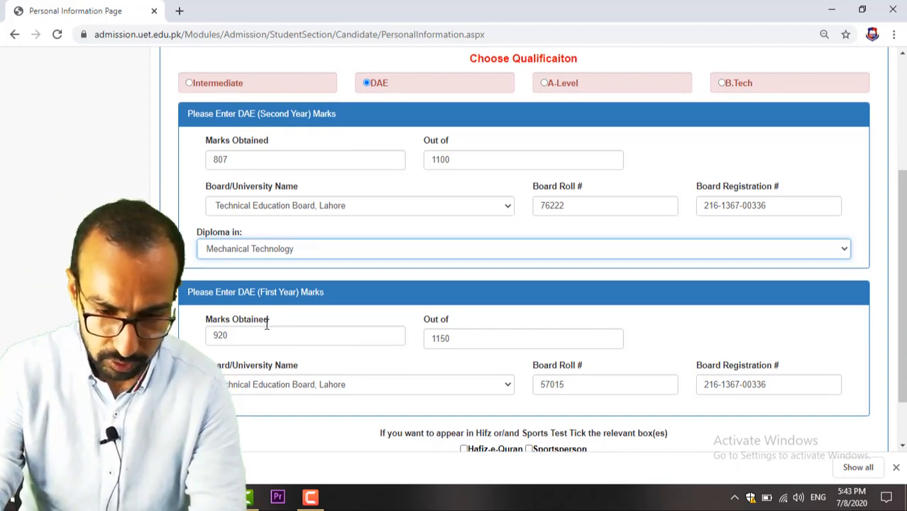
# Step: Confirm first-year marks 920/1150 from Technical Education Board, Lahore, leaving Hafiz-e-Quran unticked
pyautogui.scroll(-2, 262, 324)
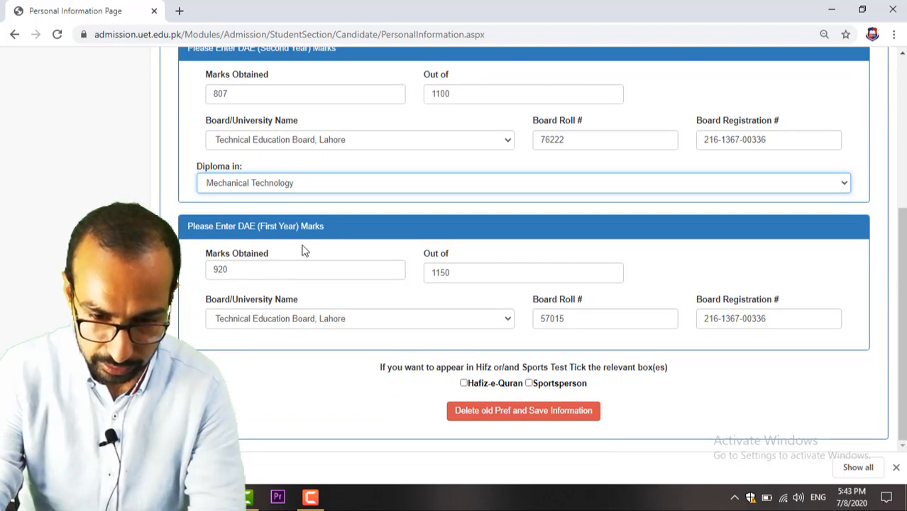
pyautogui.click(237, 270)
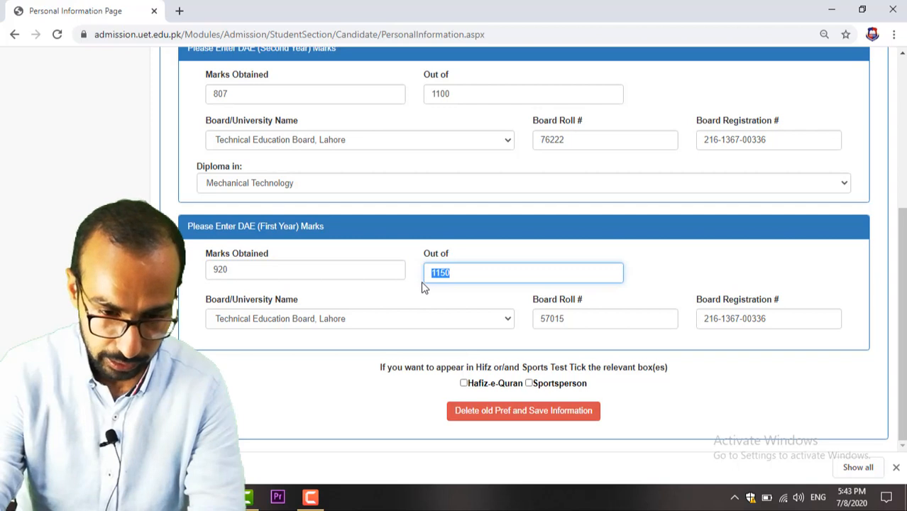
pyautogui.click(279, 319)
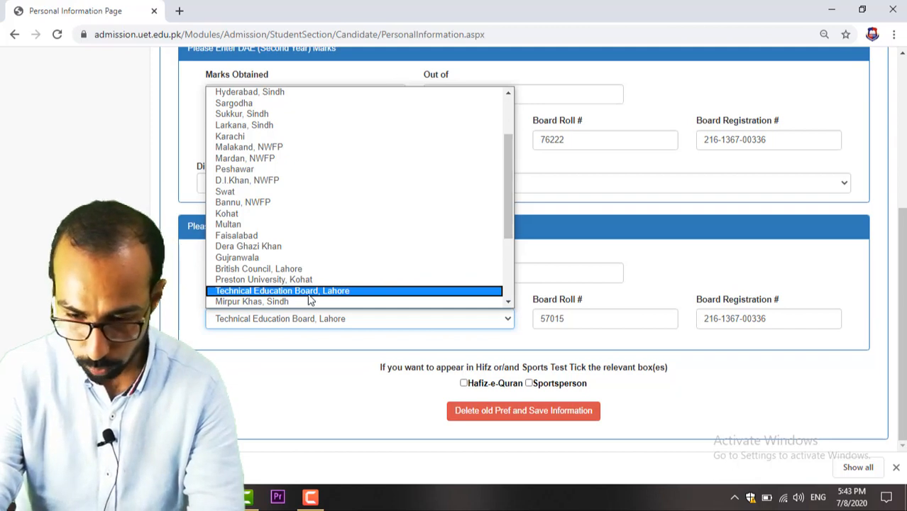
pyautogui.click(341, 293)
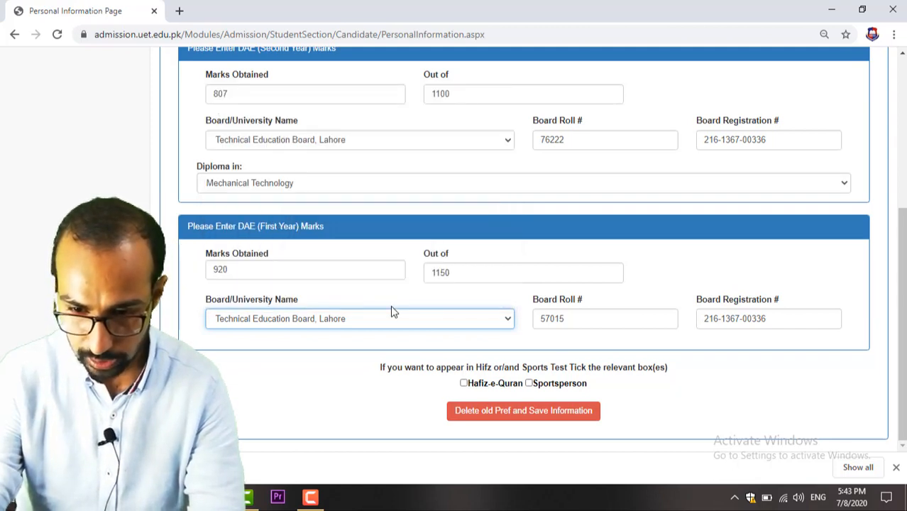
pyautogui.click(607, 318)
pyautogui.click(765, 318)
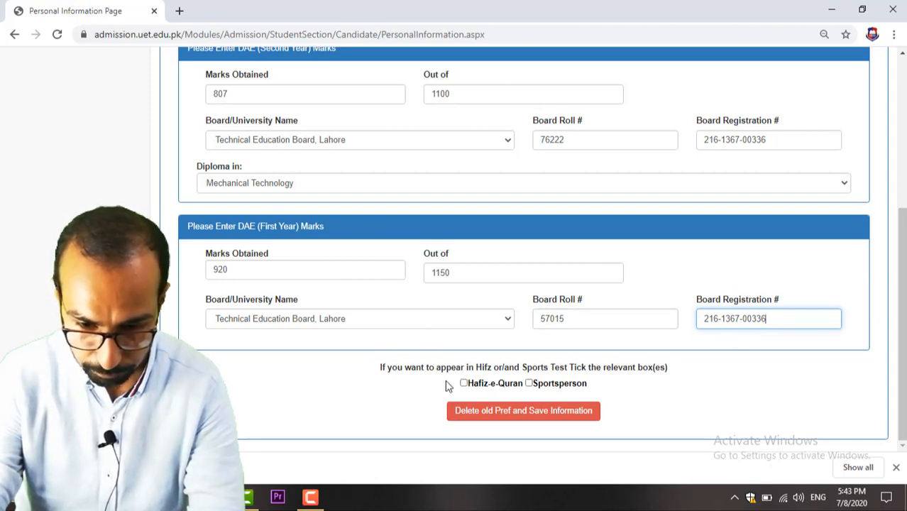
pyautogui.click(465, 386)
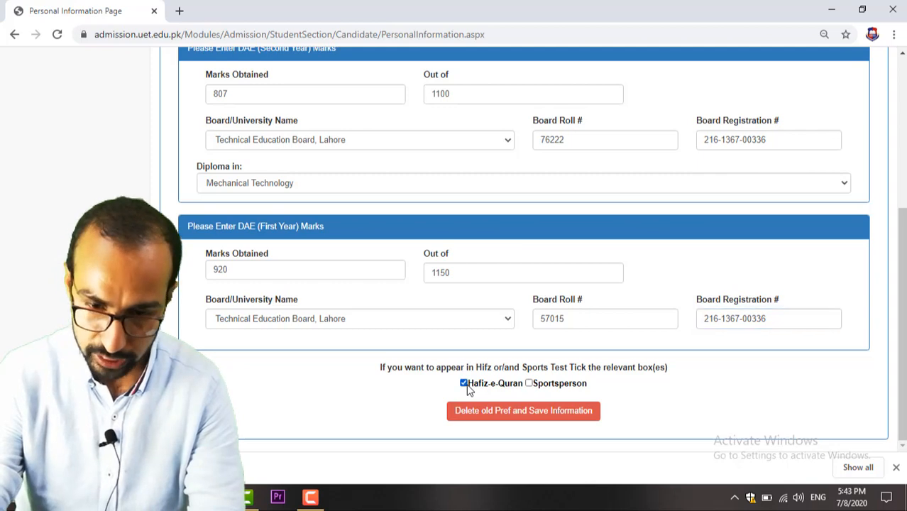
pyautogui.click(465, 384)
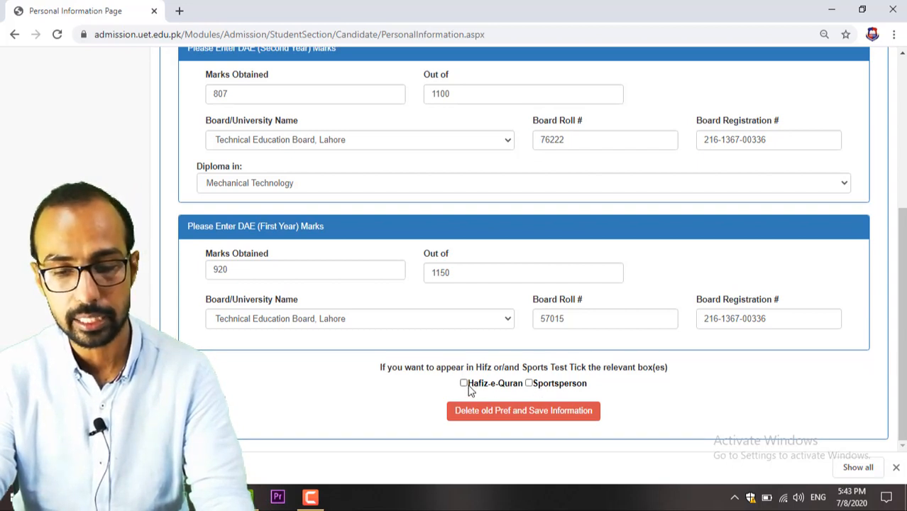
# Step: Delete old preferences, save the personal information, and continue past the Instructions page
pyautogui.click(528, 418)
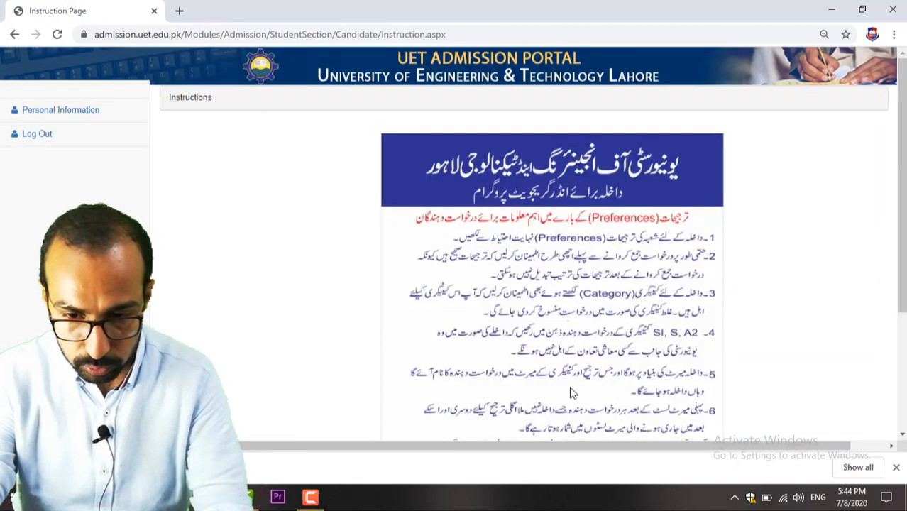
pyautogui.scroll(-3, 589, 319)
pyautogui.scroll(3, 576, 321)
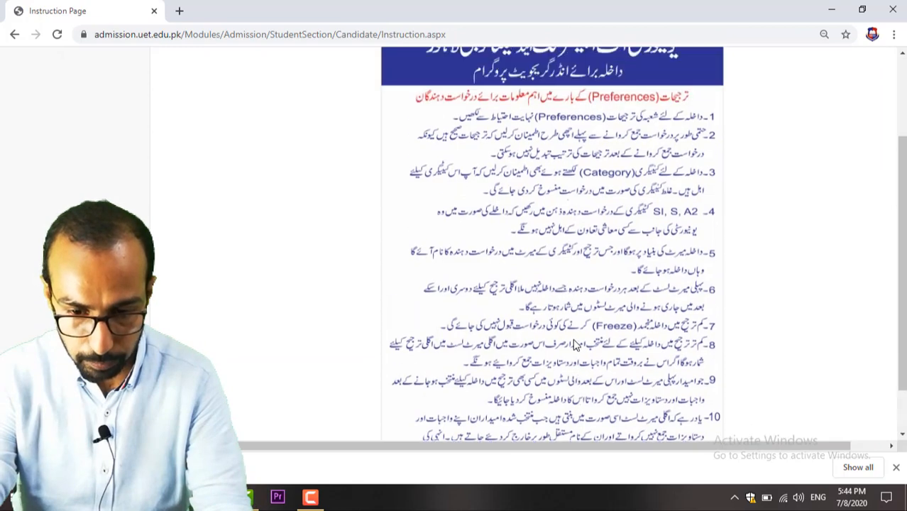
pyautogui.scroll(-1, 576, 340)
pyautogui.scroll(-2, 577, 343)
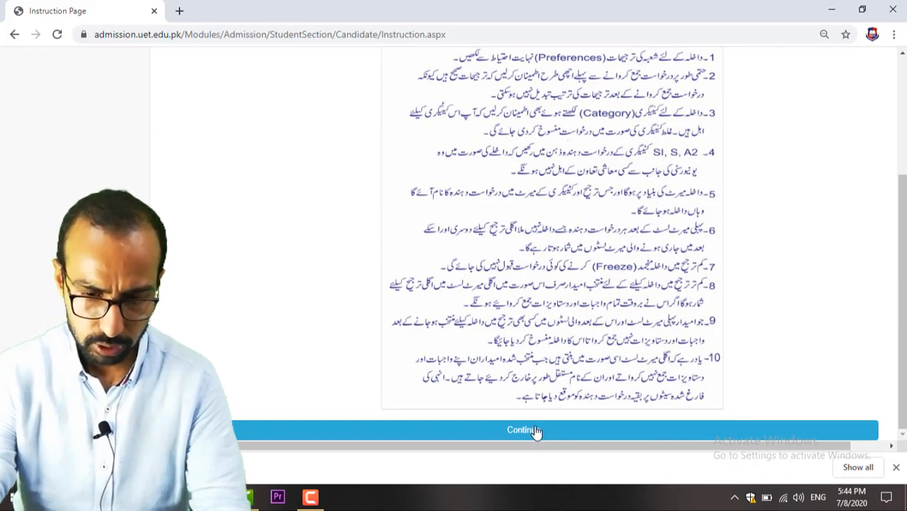
pyautogui.click(534, 430)
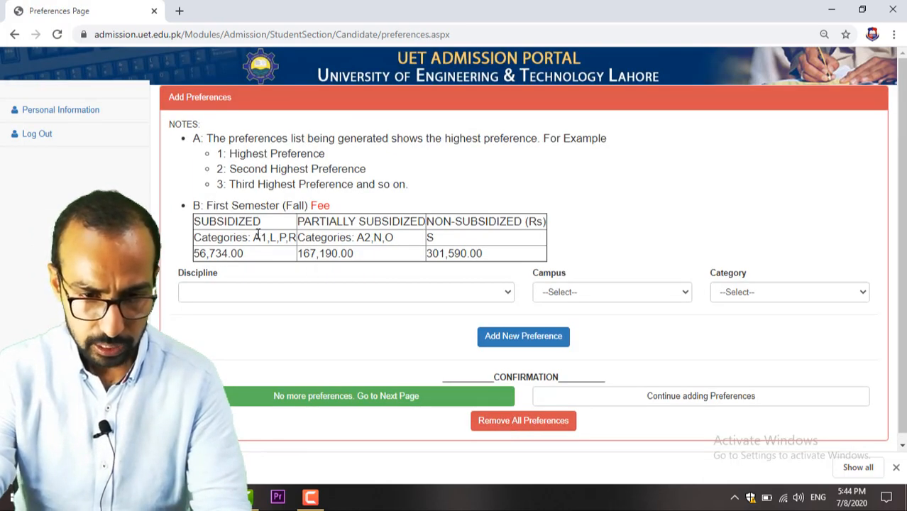
# Step: Scroll down the Add Preferences page and open the Discipline list
pyautogui.scroll(-1, 257, 235)
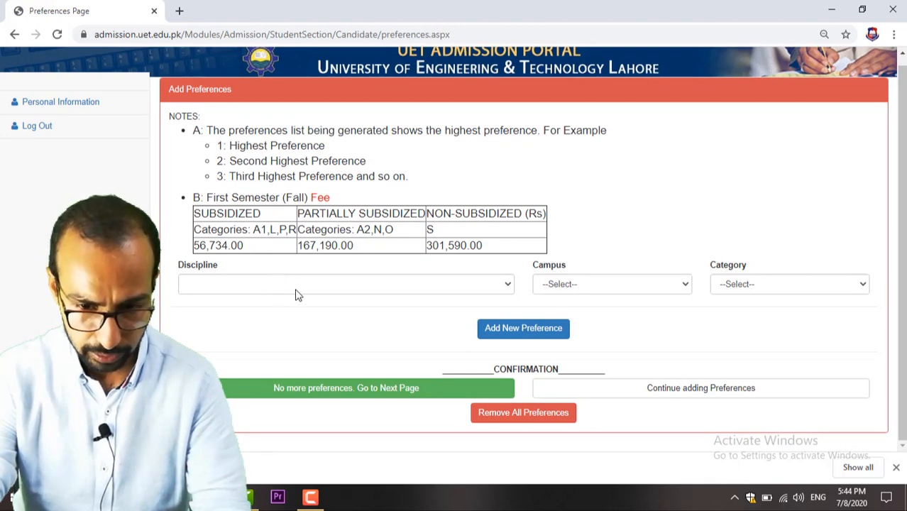
pyautogui.click(299, 289)
pyautogui.click(263, 290)
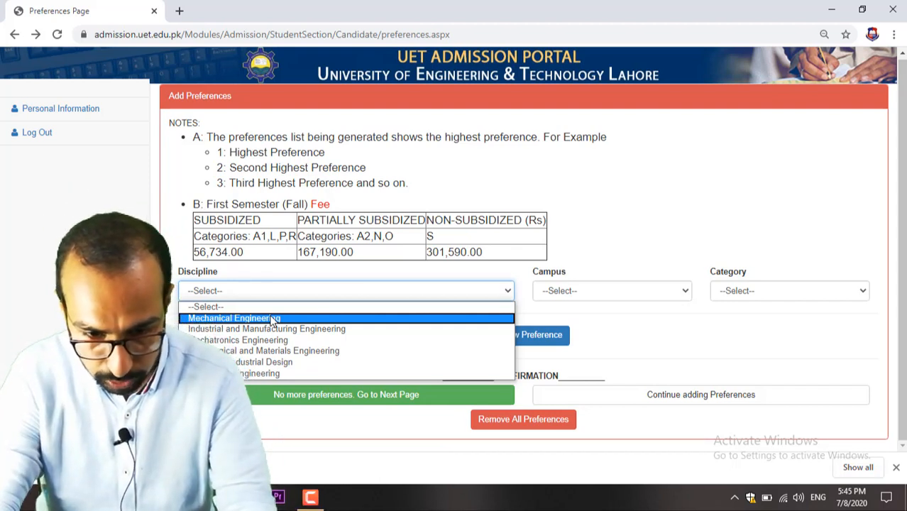
# Step: Choose Mechanical Engineering as the discipline and LHR as the campus
pyautogui.click(297, 319)
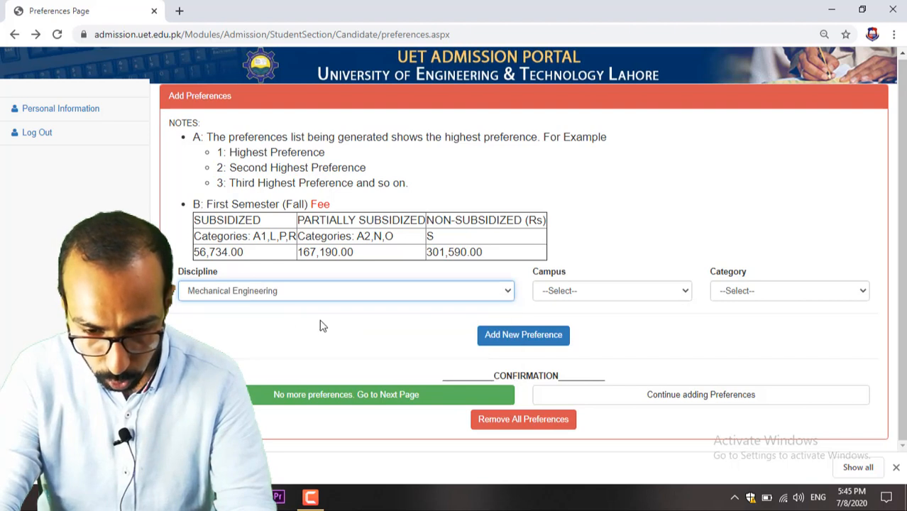
pyautogui.click(579, 292)
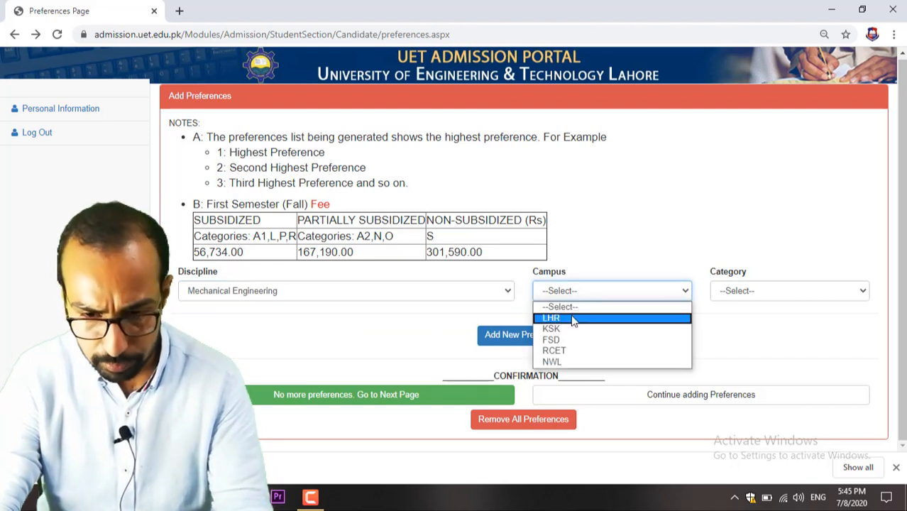
pyautogui.click(574, 318)
pyautogui.click(576, 293)
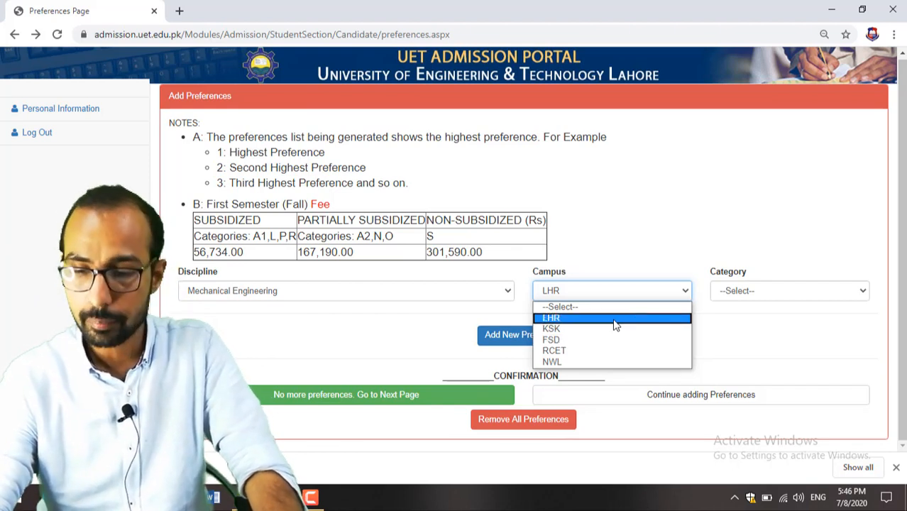
pyautogui.click(610, 319)
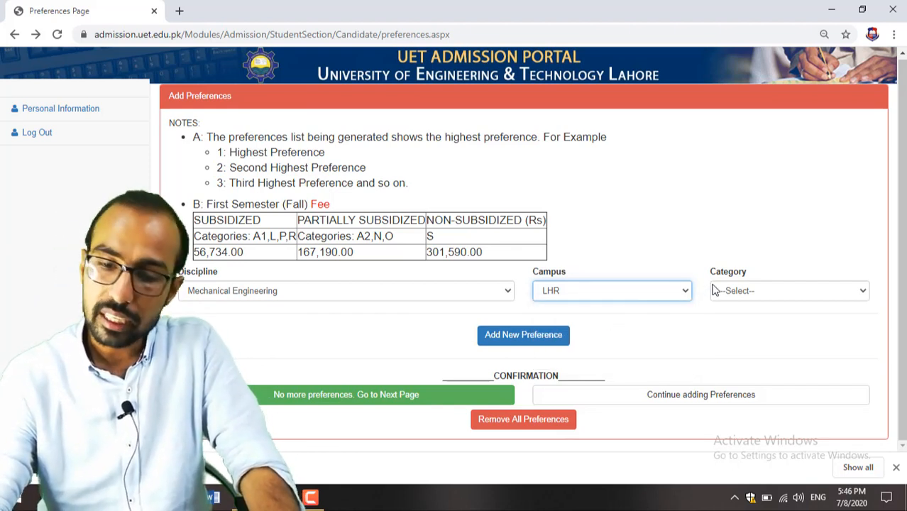
# Step: Review the first-semester fees (56,734.00, 167,190.00, 301,590.00) and open the Category choices
pyautogui.click(738, 296)
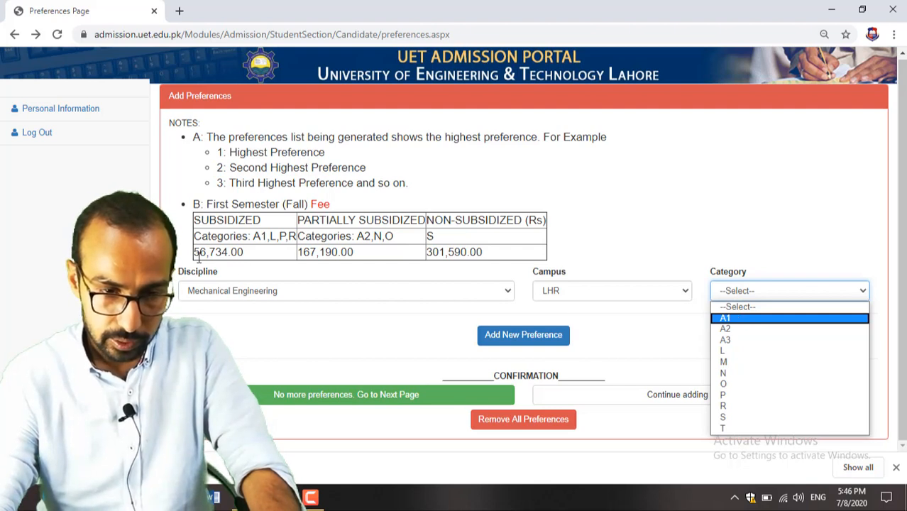
pyautogui.moveTo(195, 249); pyautogui.dragTo(249, 259)
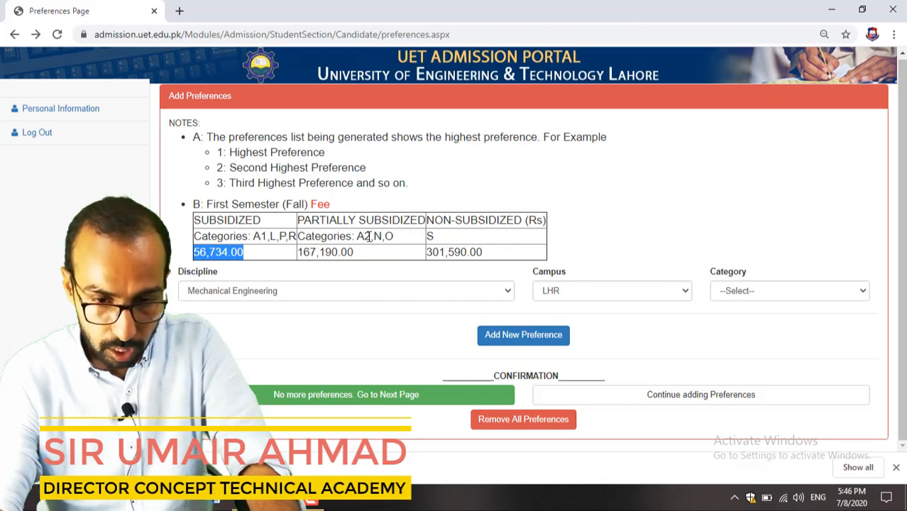
pyautogui.moveTo(365, 236); pyautogui.dragTo(360, 237)
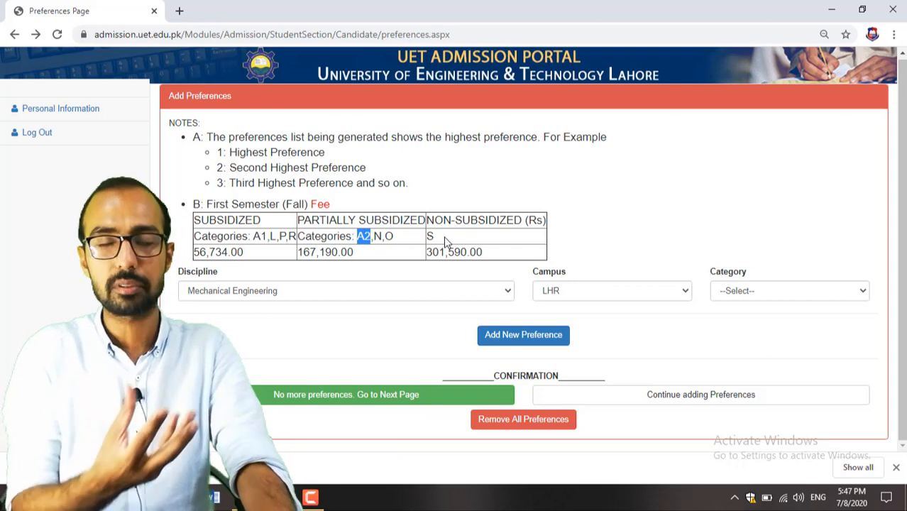
pyautogui.moveTo(444, 235); pyautogui.dragTo(425, 236)
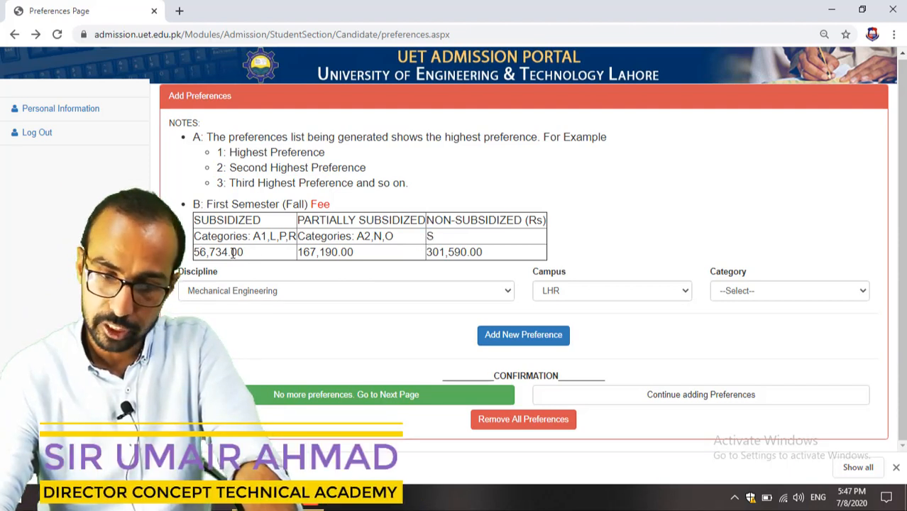
pyautogui.moveTo(241, 252); pyautogui.dragTo(210, 251)
pyautogui.click(266, 255)
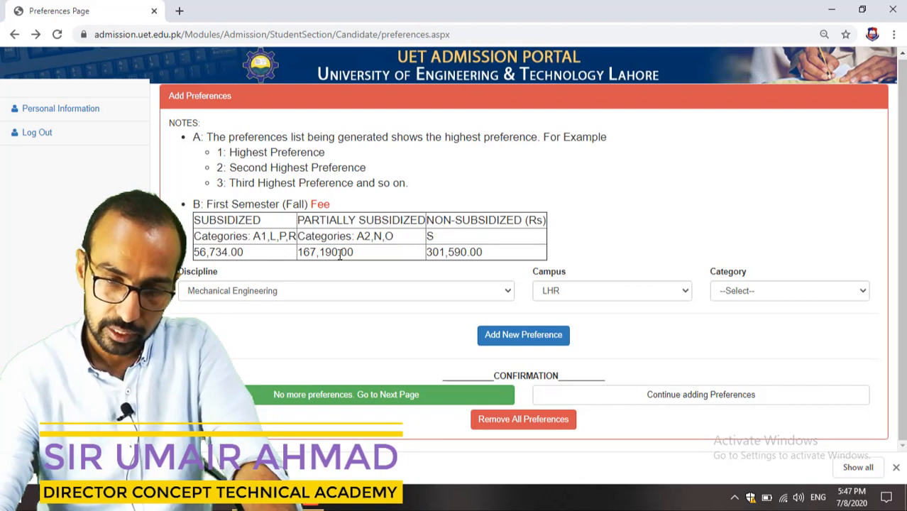
pyautogui.moveTo(362, 260); pyautogui.dragTo(300, 260)
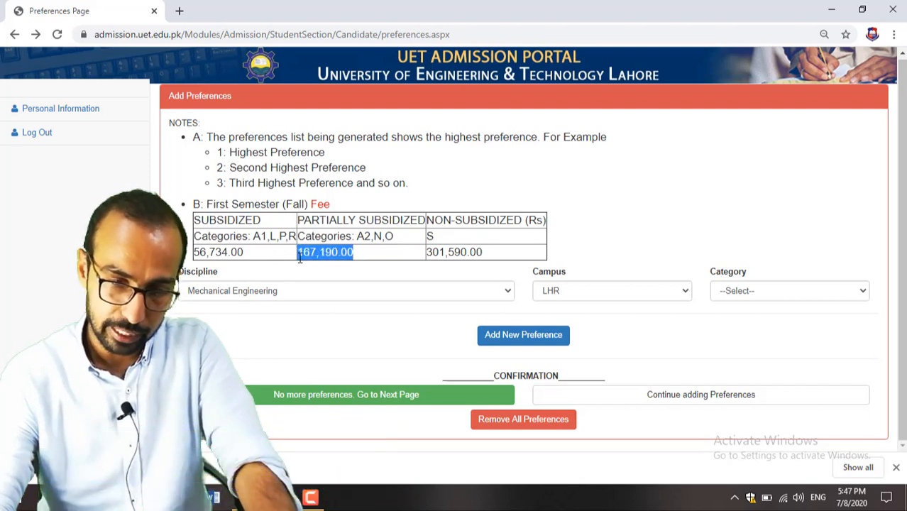
pyautogui.moveTo(482, 252); pyautogui.dragTo(428, 261)
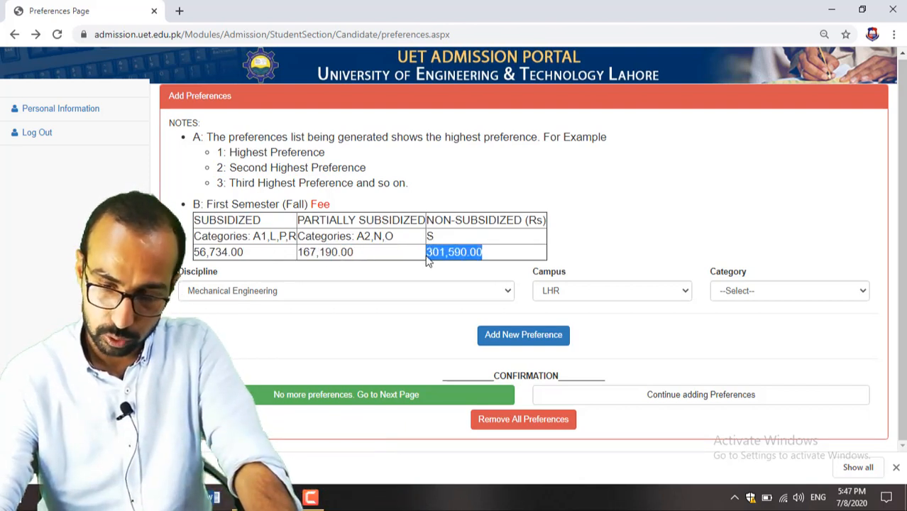
pyautogui.click(804, 294)
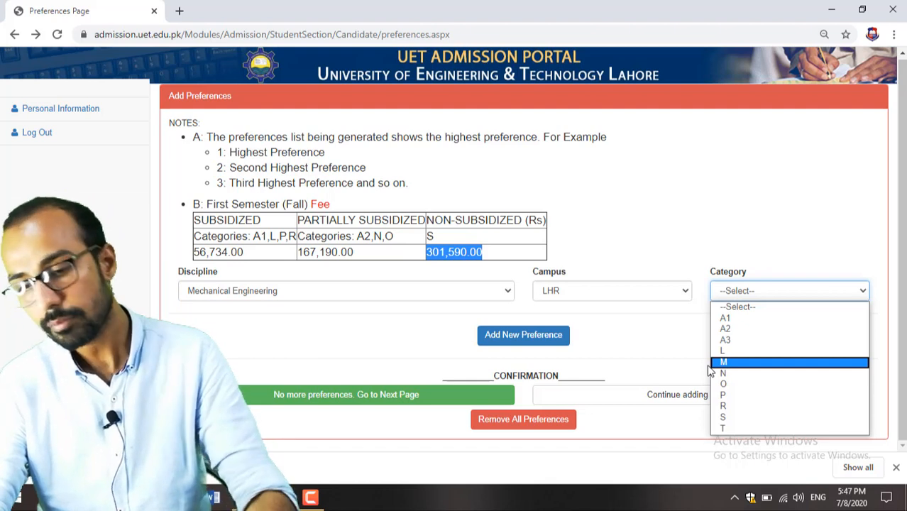
# Step: Set the category to A1 and add Mechanical Engineering at LHR as a preference
pyautogui.click(664, 347)
pyautogui.click(740, 296)
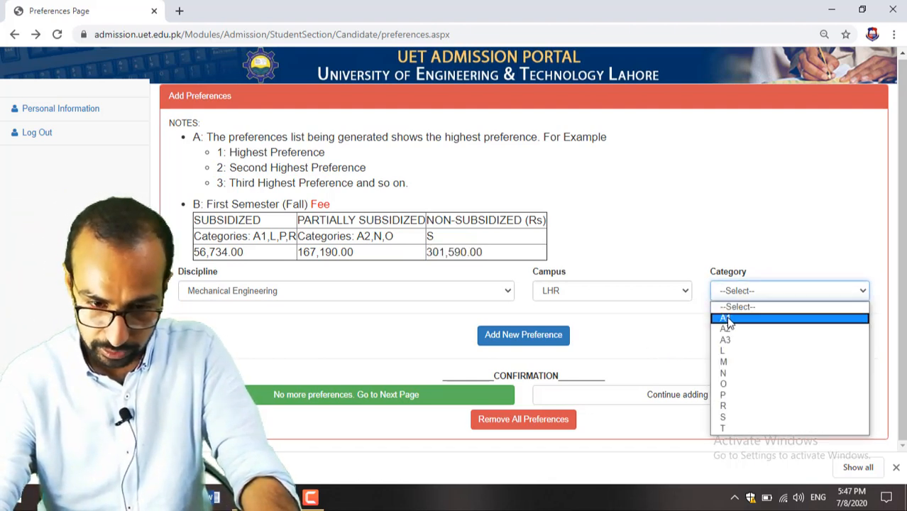
pyautogui.click(727, 319)
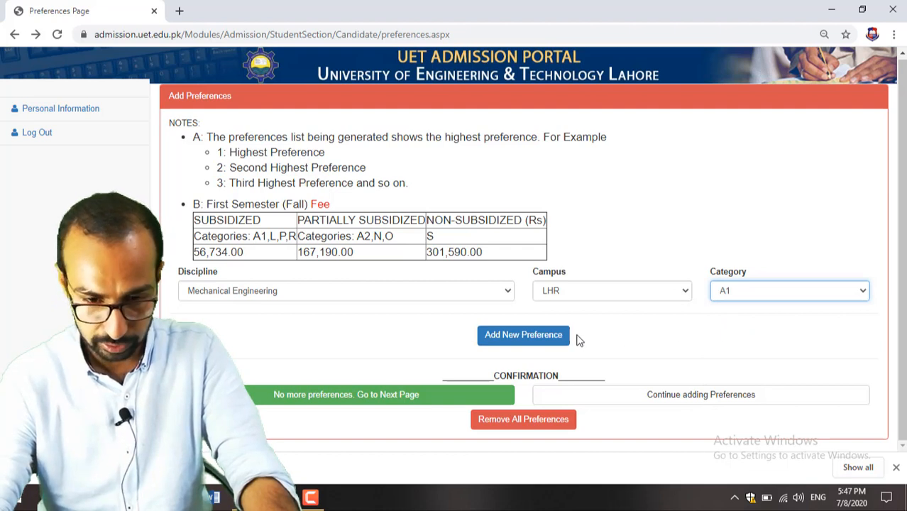
pyautogui.click(520, 340)
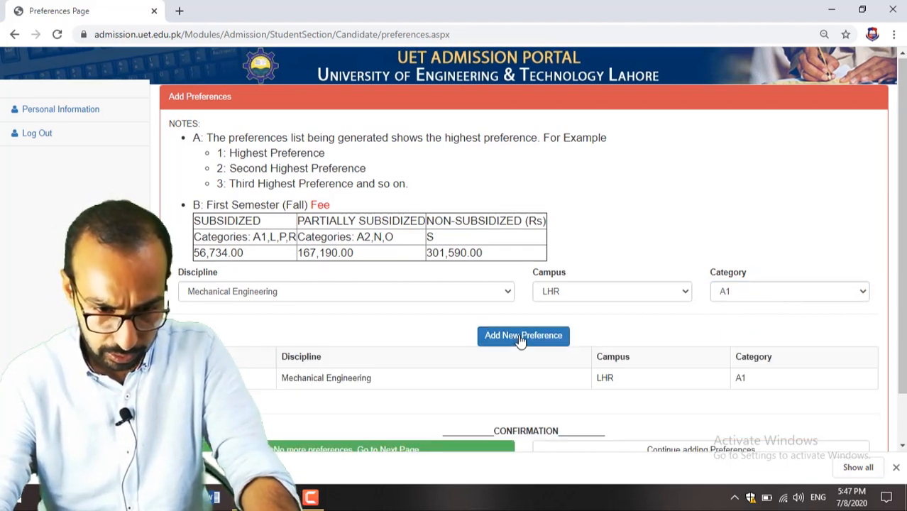
# Step: Add Industrial and Manufacturing, Mechatronics, and Metallurgical and Materials Engineering as LHR preferences
pyautogui.click(424, 289)
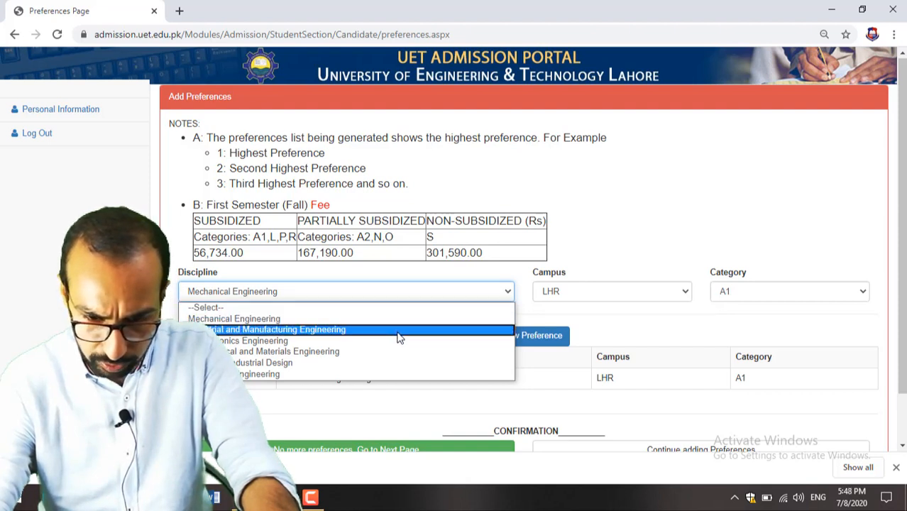
pyautogui.click(399, 331)
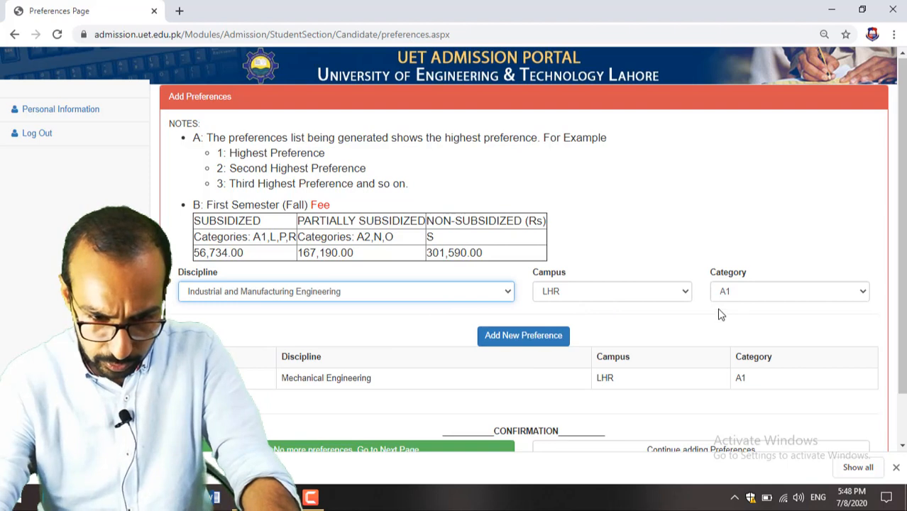
pyautogui.click(533, 334)
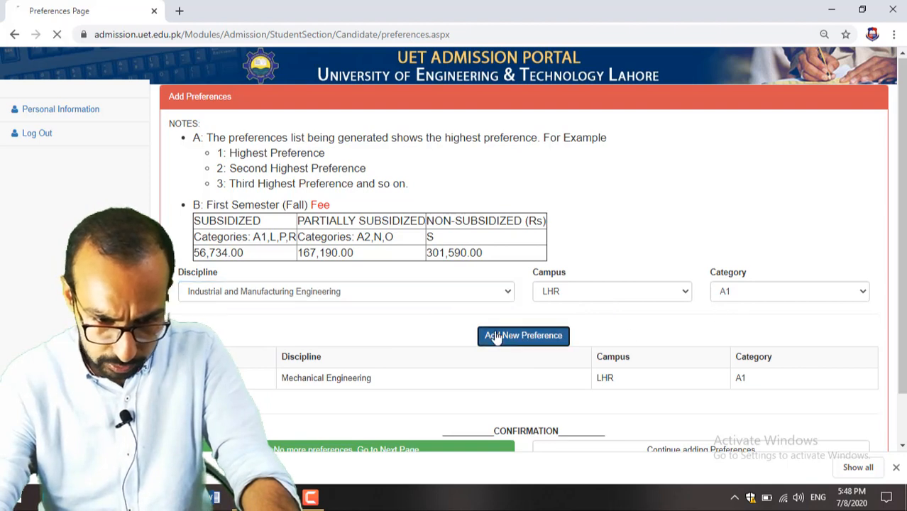
pyautogui.click(436, 296)
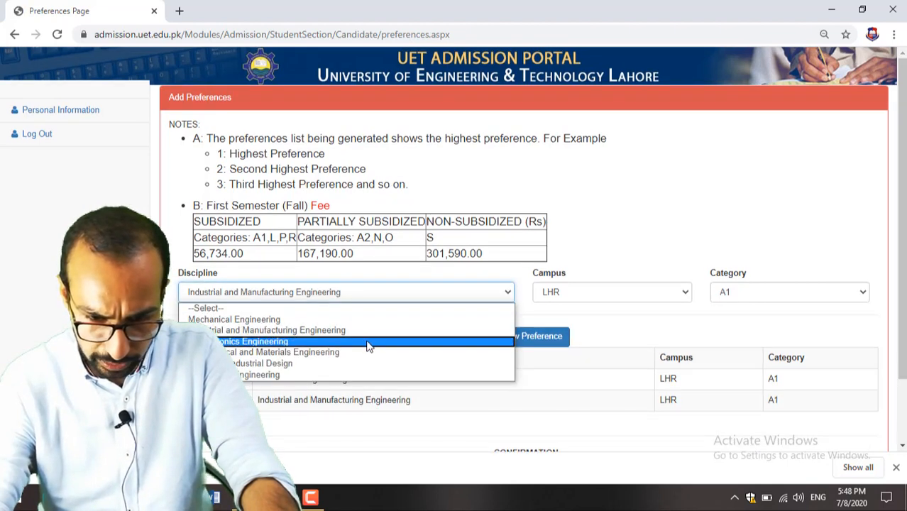
pyautogui.click(368, 343)
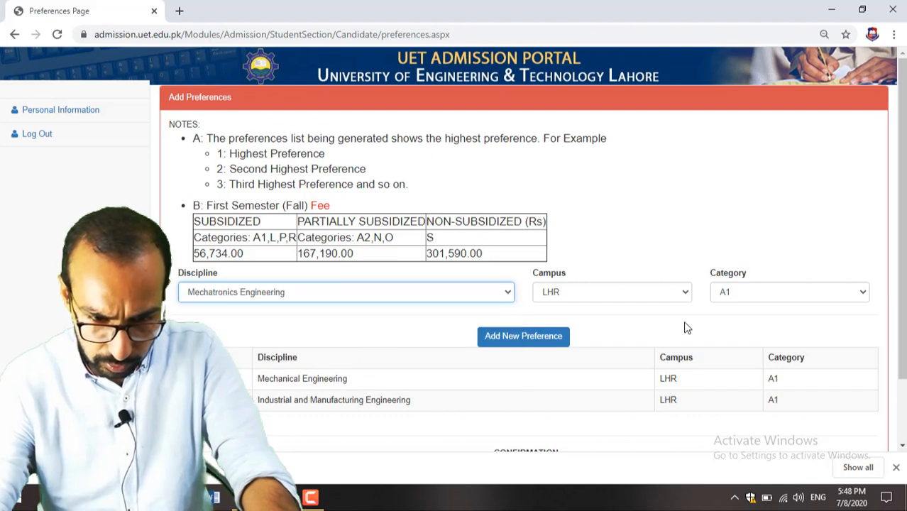
pyautogui.click(514, 338)
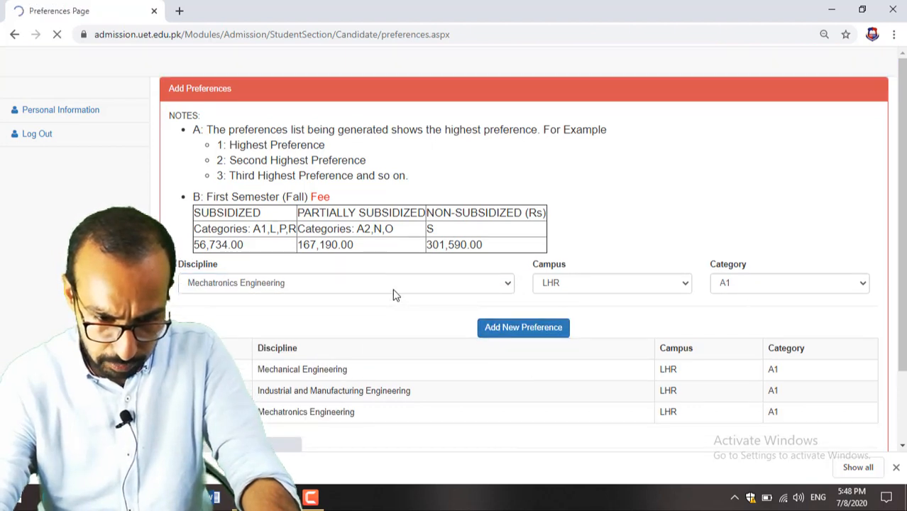
pyautogui.click(390, 291)
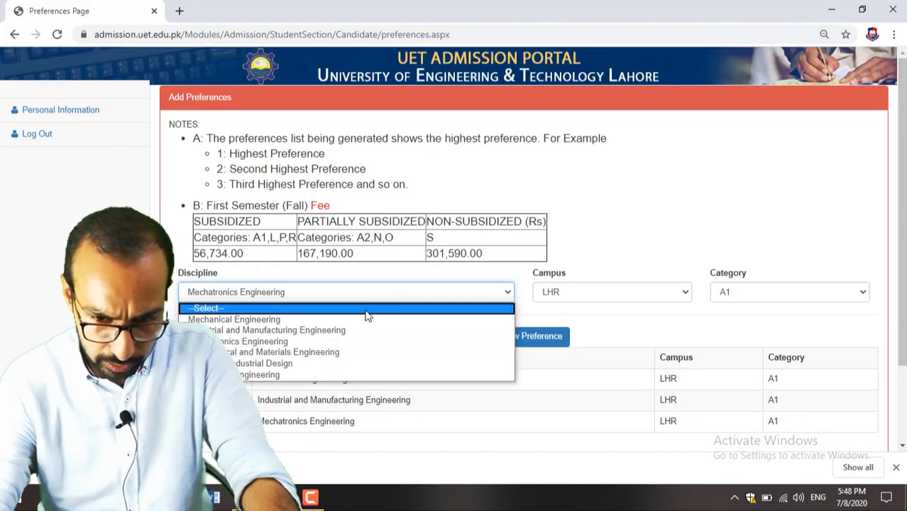
pyautogui.click(383, 355)
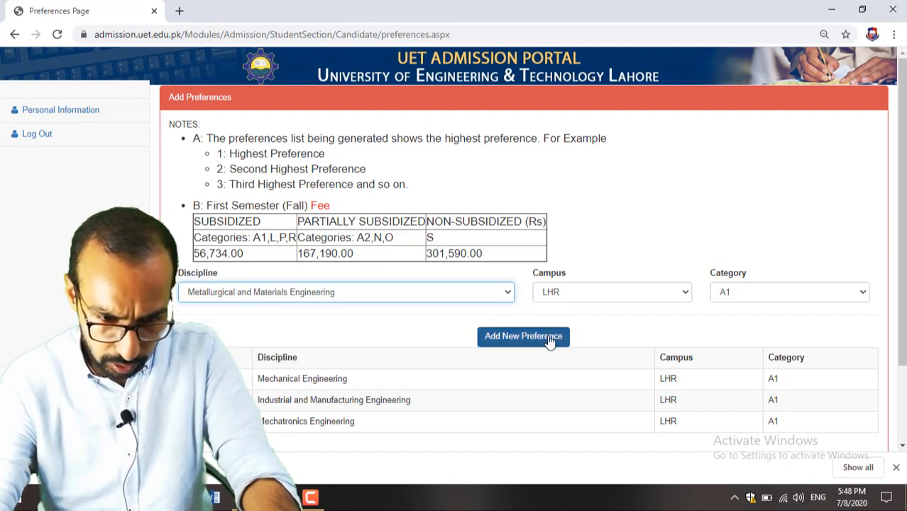
pyautogui.click(551, 338)
# Step: Select Product & Industrial Design as the discipline and review the preferences table
pyautogui.click(356, 299)
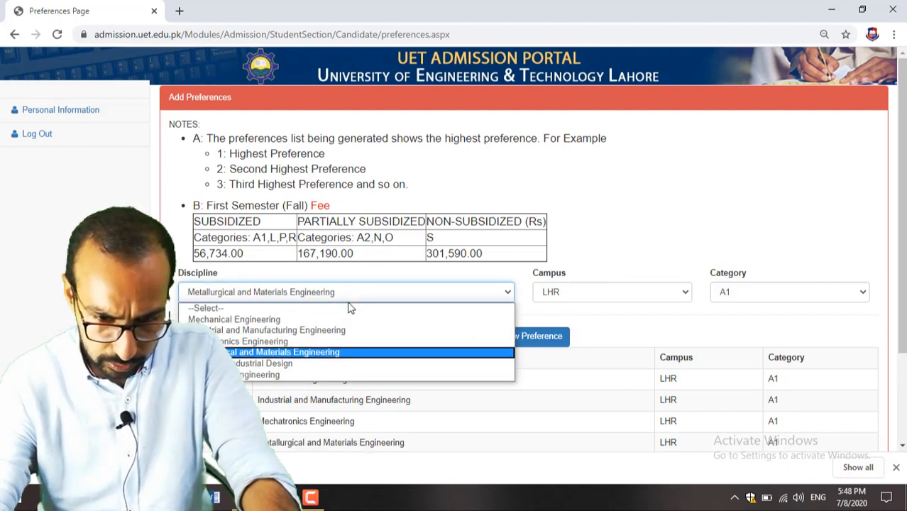
pyautogui.click(342, 366)
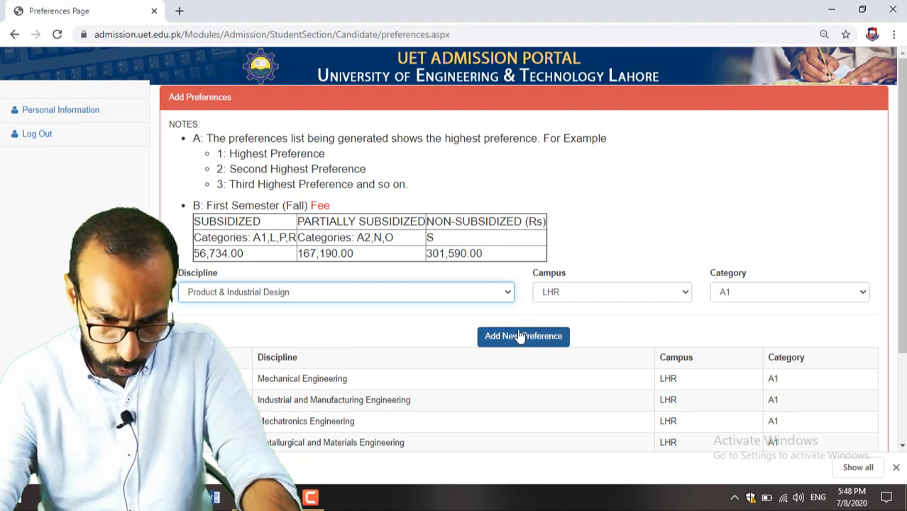
pyautogui.click(466, 295)
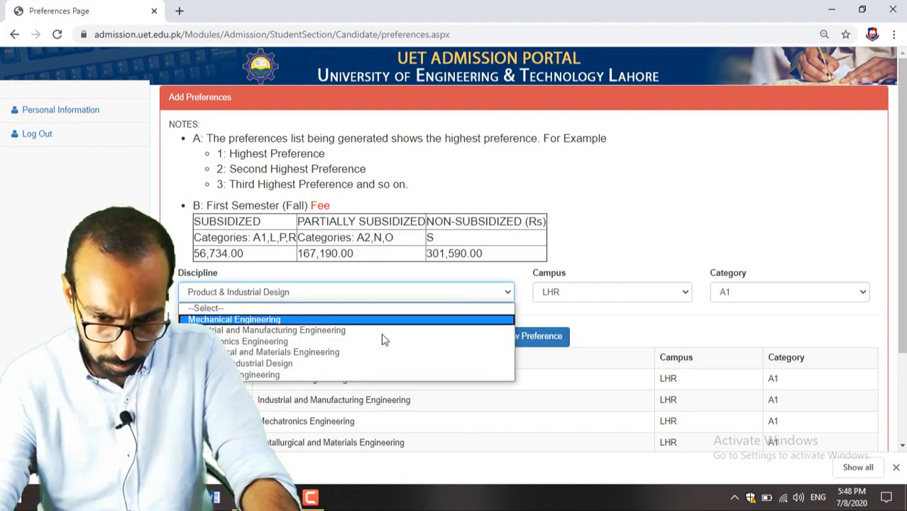
pyautogui.click(335, 375)
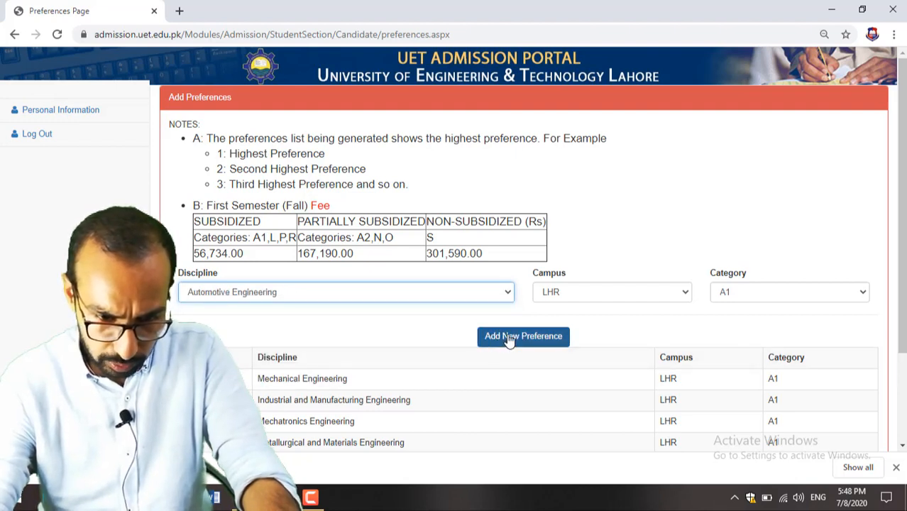
pyautogui.click(383, 297)
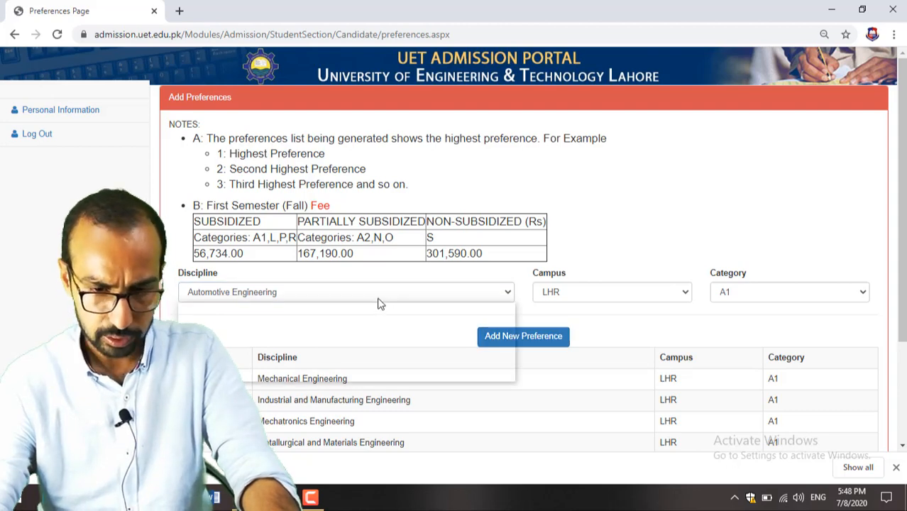
pyautogui.click(345, 365)
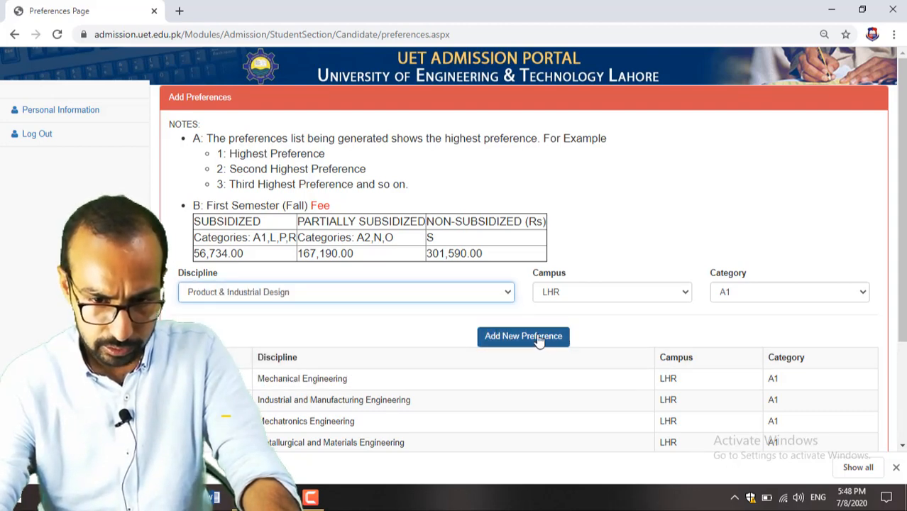
pyautogui.scroll(-3, 378, 326)
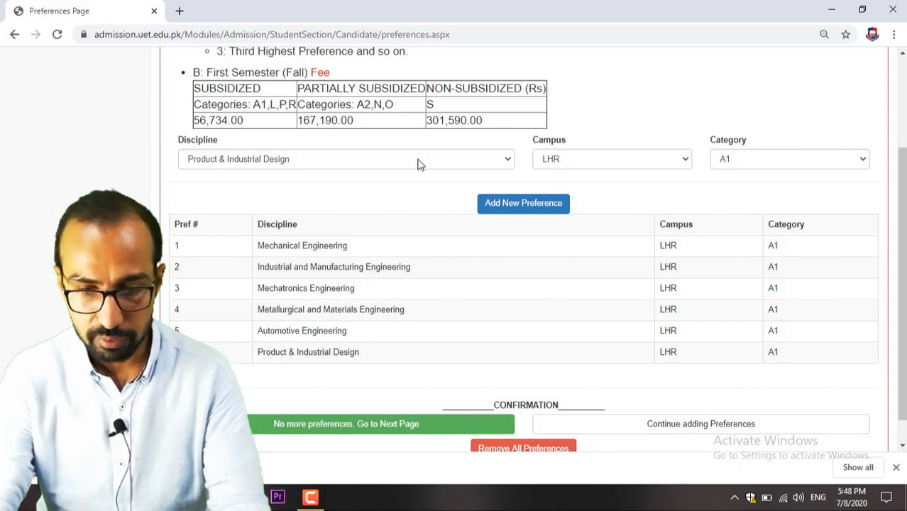
# Step: Add Mechanical Engineering at the KSK campus as the seventh preference
pyautogui.click(566, 169)
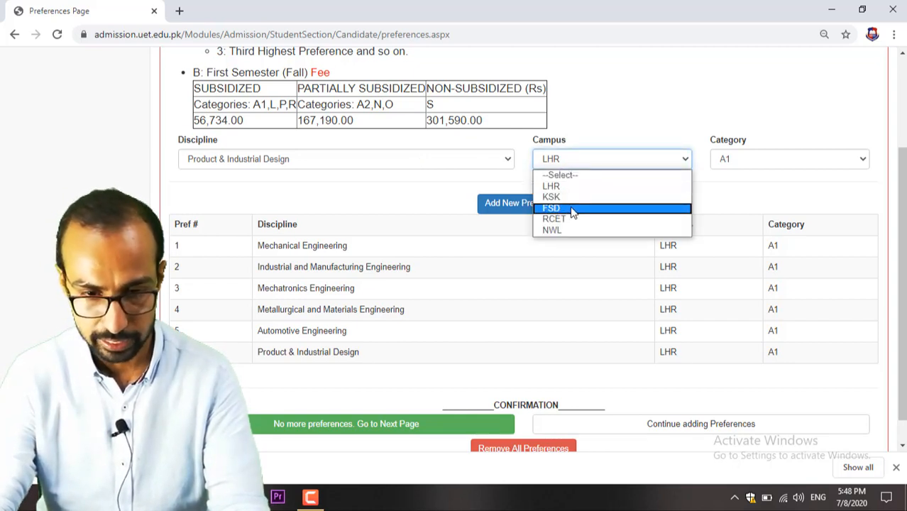
pyautogui.click(571, 197)
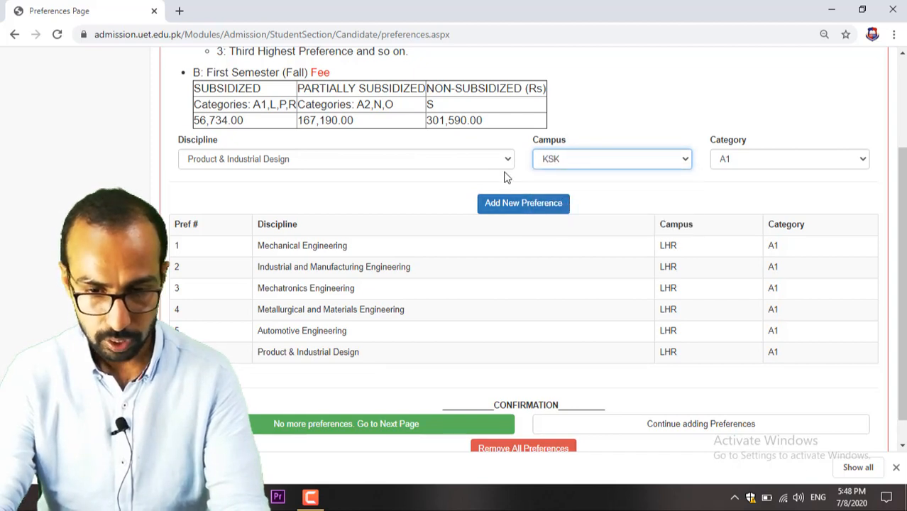
pyautogui.click(311, 163)
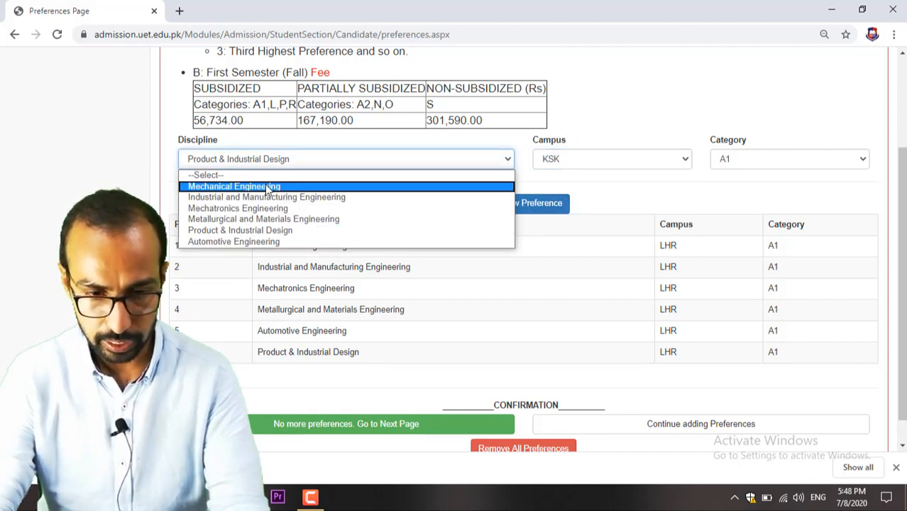
pyautogui.click(267, 187)
pyautogui.click(522, 209)
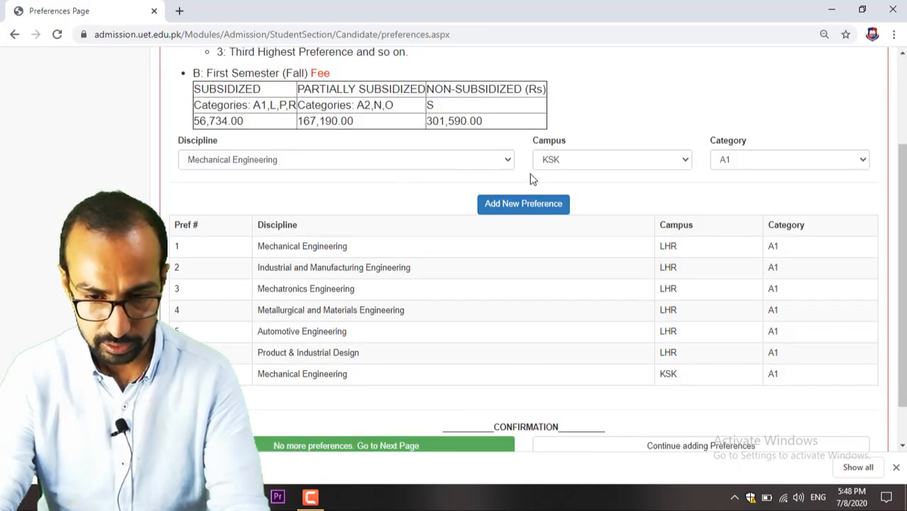
# Step: Try adding Mechanical Engineering at FSD, which is rejected with a wrong-campus error
pyautogui.click(576, 162)
pyautogui.click(583, 207)
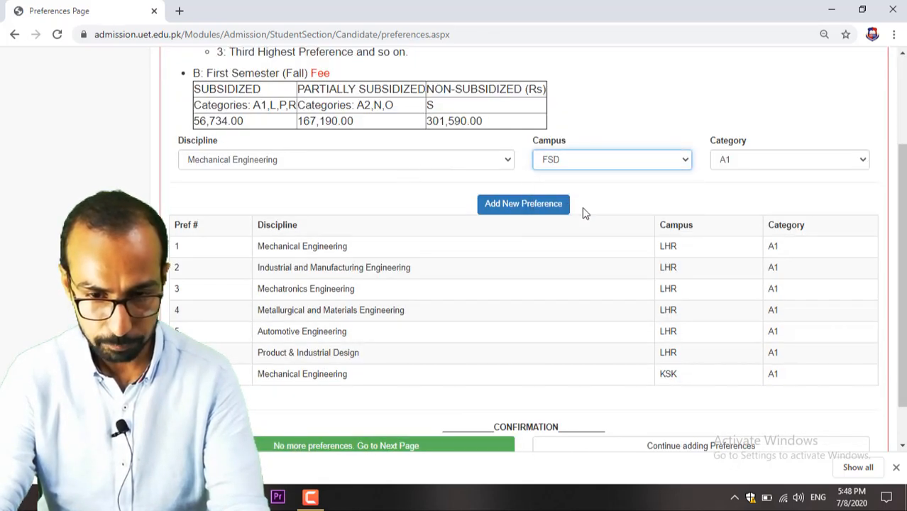
pyautogui.click(508, 205)
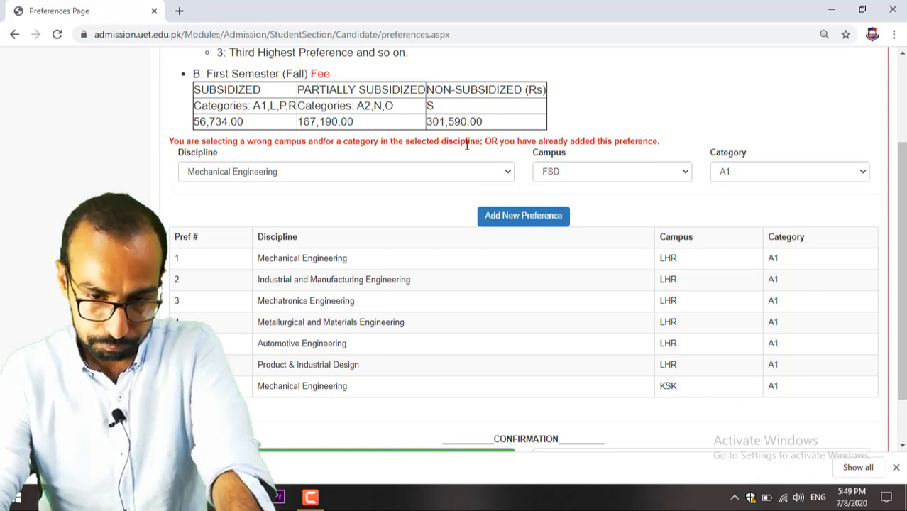
# Step: Add Mechanical Engineering at the RCET campus as a preference
pyautogui.click(448, 176)
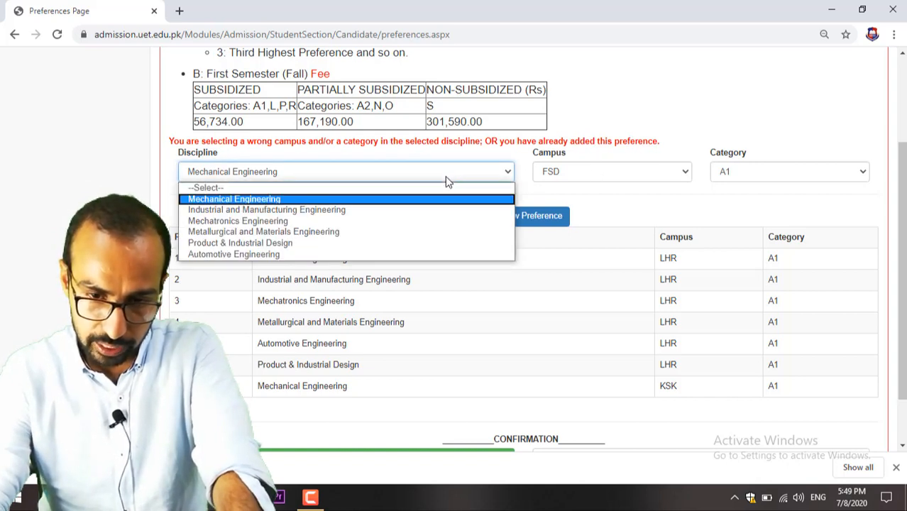
pyautogui.click(447, 179)
pyautogui.click(553, 178)
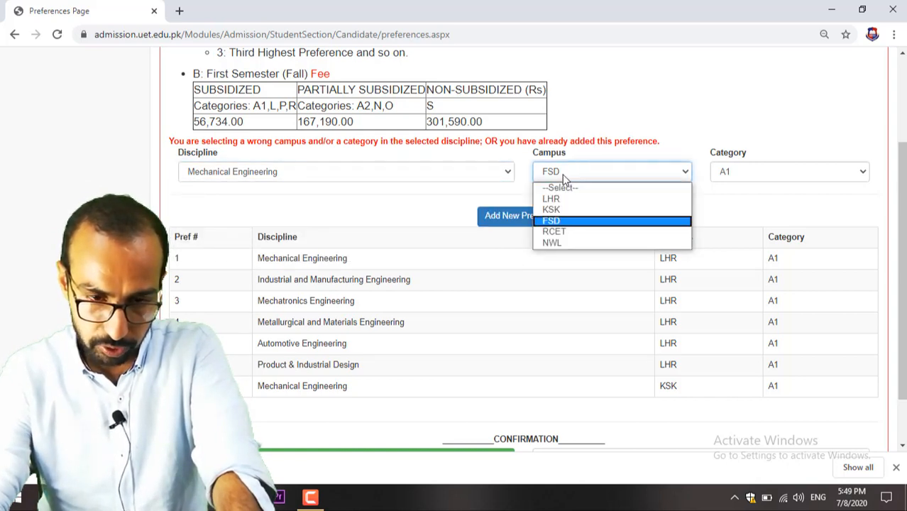
pyautogui.click(580, 232)
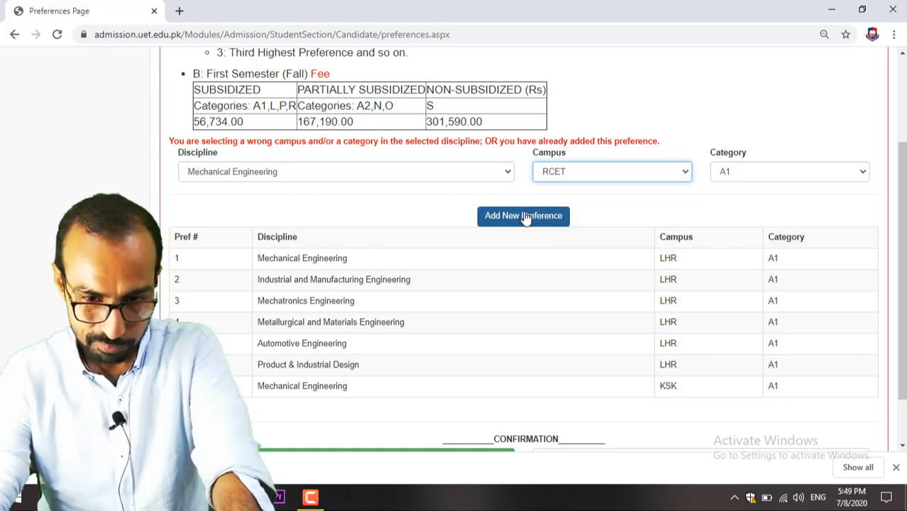
pyautogui.click(525, 217)
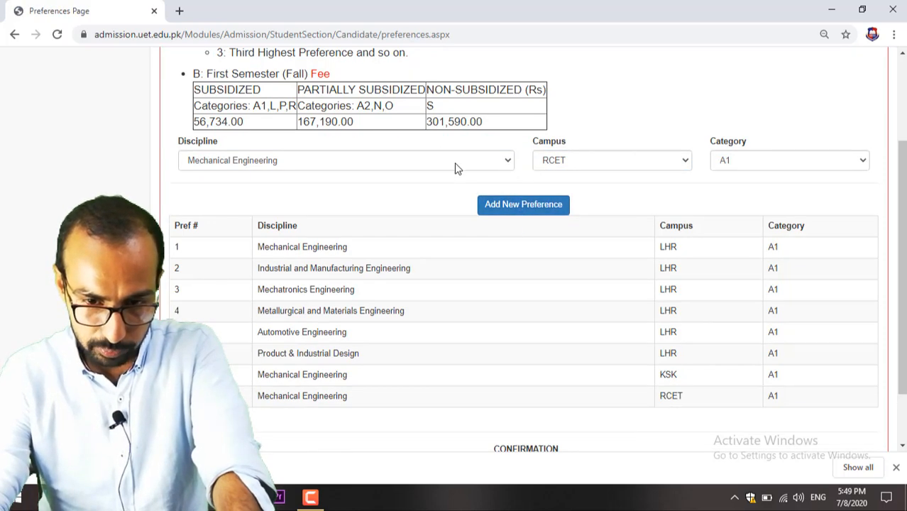
# Step: Try adding Industrial and Manufacturing and Metallurgical and Materials Engineering at KSK
pyautogui.click(457, 168)
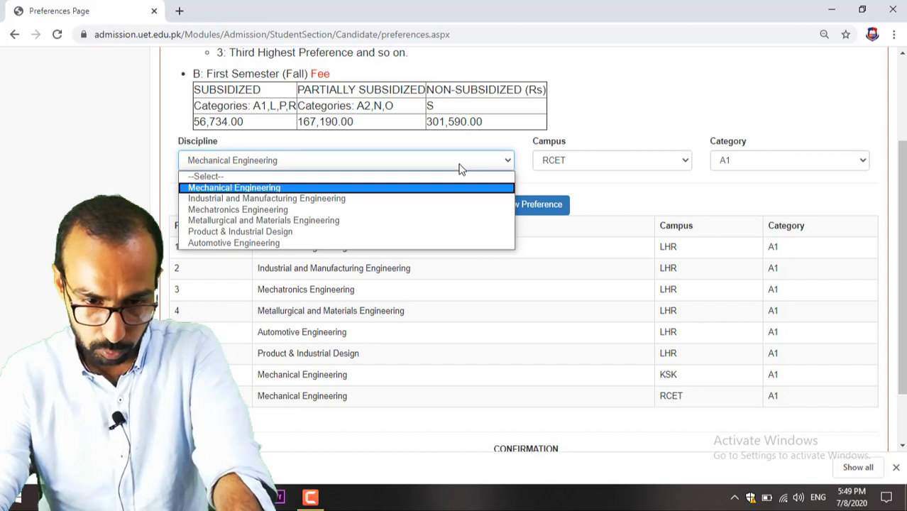
pyautogui.click(462, 164)
pyautogui.click(550, 160)
pyautogui.click(567, 199)
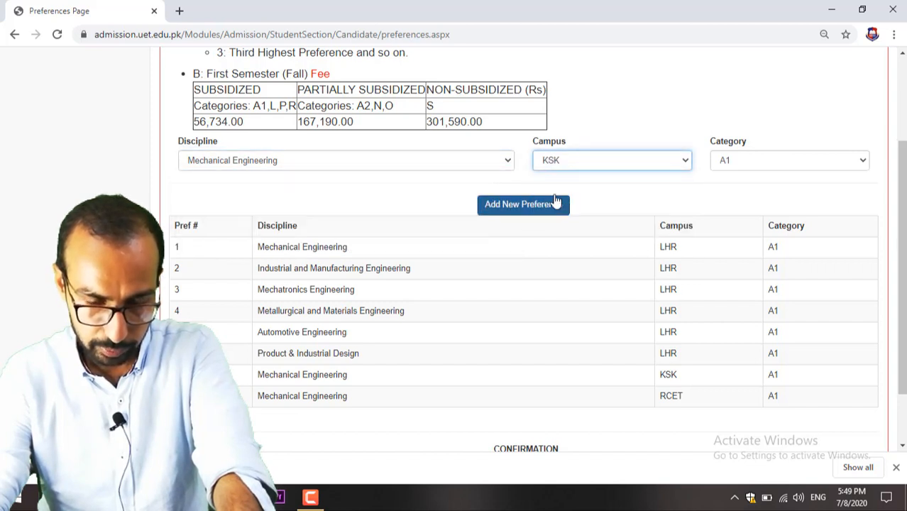
pyautogui.click(472, 168)
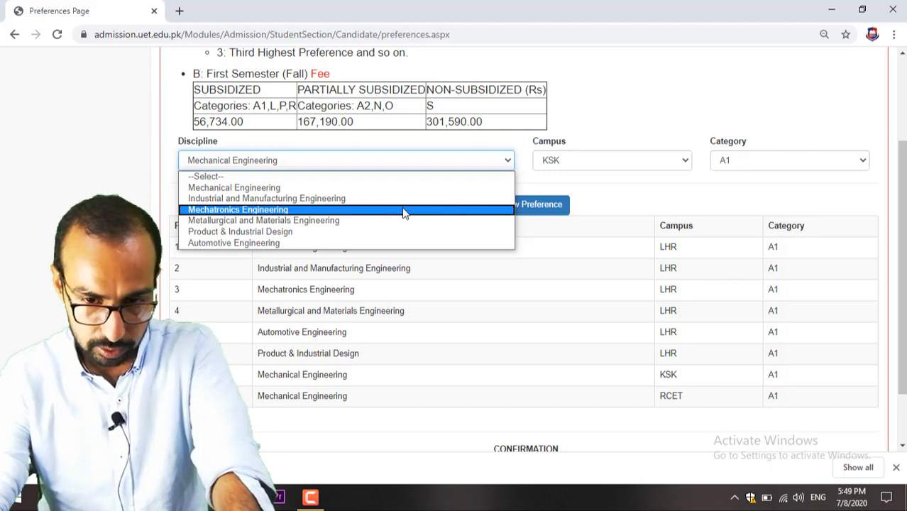
pyautogui.click(403, 199)
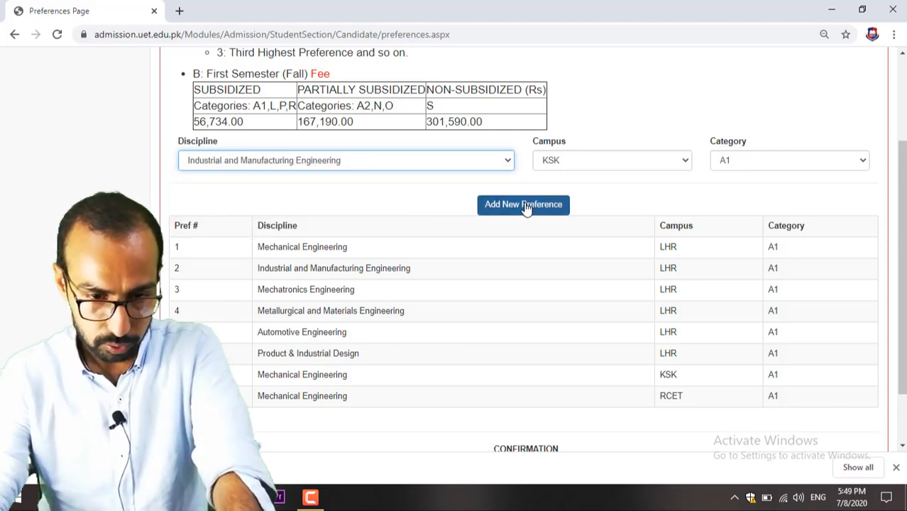
pyautogui.click(526, 206)
pyautogui.click(447, 174)
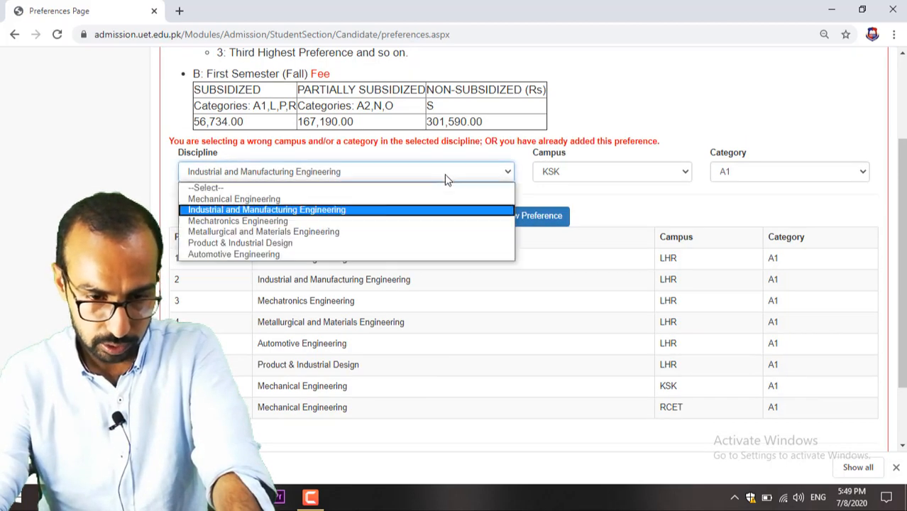
pyautogui.click(412, 233)
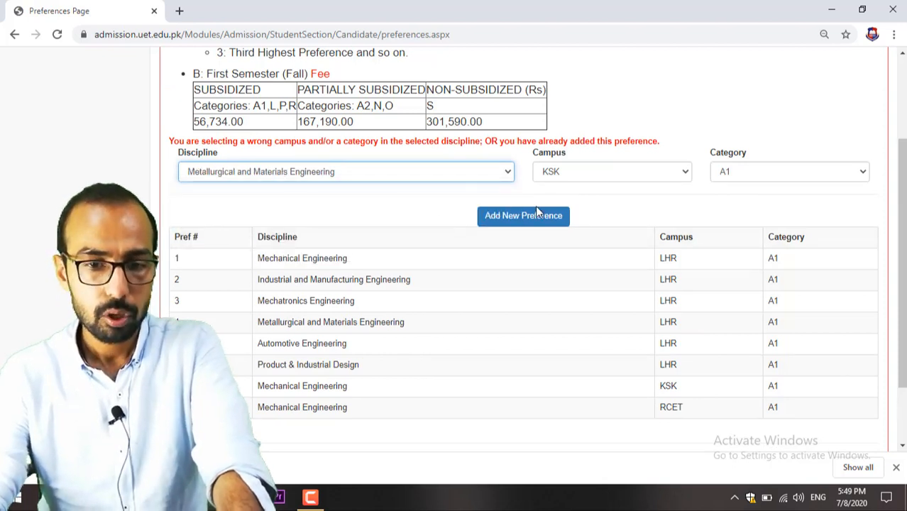
pyautogui.click(538, 223)
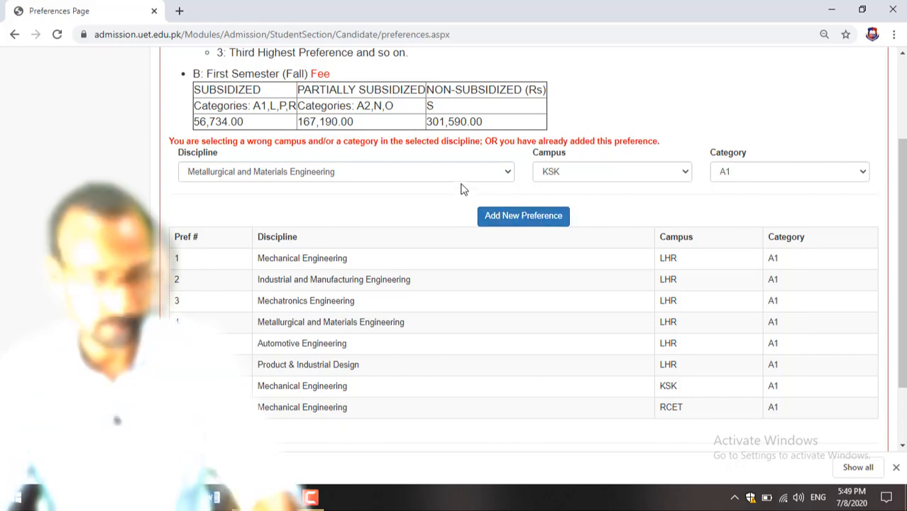
# Step: Add Mechanical Engineering at NWL and Industrial and Manufacturing Engineering at RCET
pyautogui.click(411, 173)
pyautogui.click(234, 199)
pyautogui.click(516, 220)
pyautogui.click(497, 176)
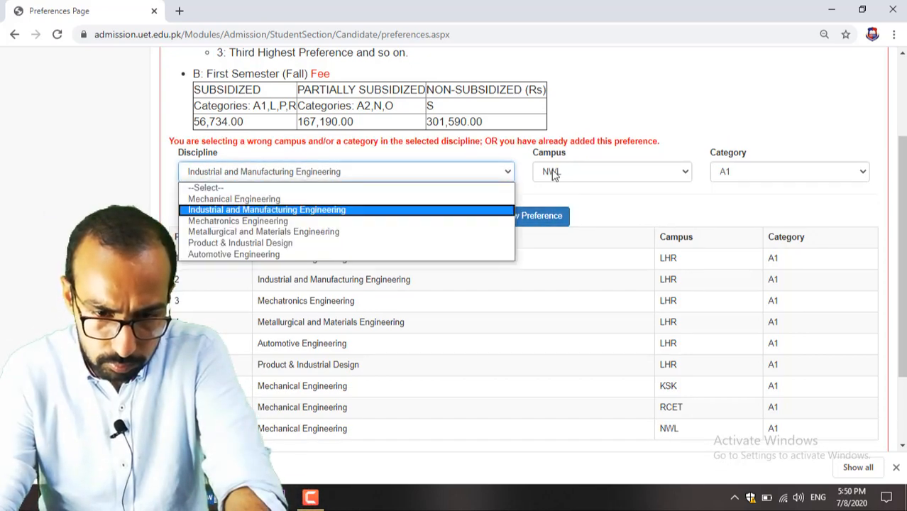
pyautogui.click(551, 174)
pyautogui.click(554, 220)
pyautogui.click(561, 173)
pyautogui.click(550, 209)
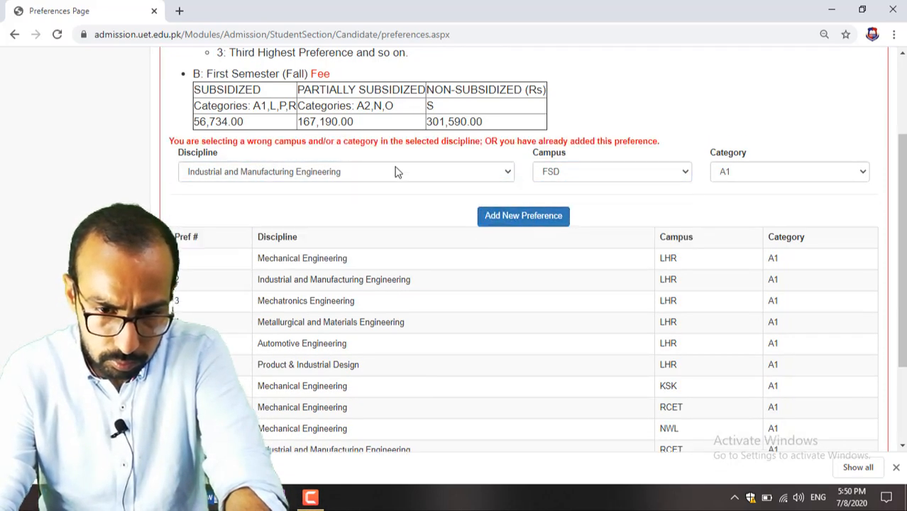
pyautogui.click(395, 172)
# Step: Look through the campus, discipline and category lists without adding another preference
pyautogui.click(234, 199)
pyautogui.click(360, 107)
pyautogui.click(355, 186)
pyautogui.click(749, 108)
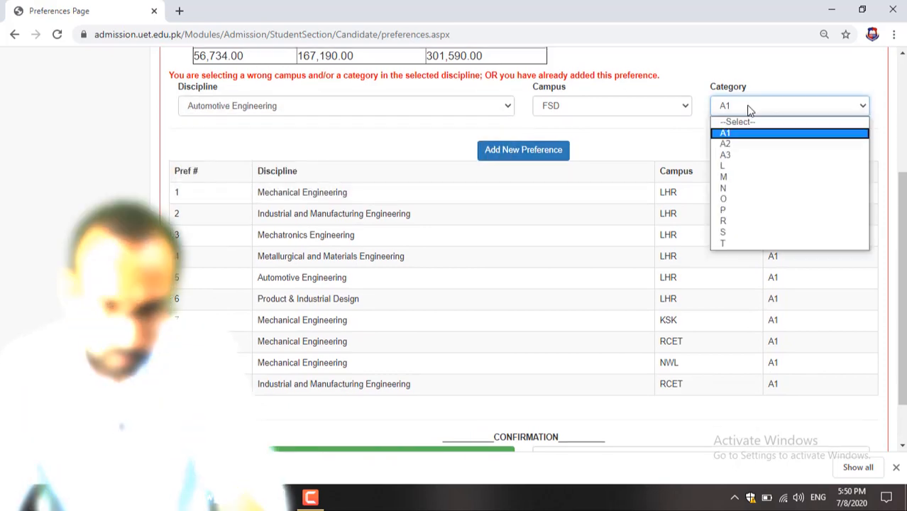
pyautogui.click(738, 133)
pyautogui.click(472, 113)
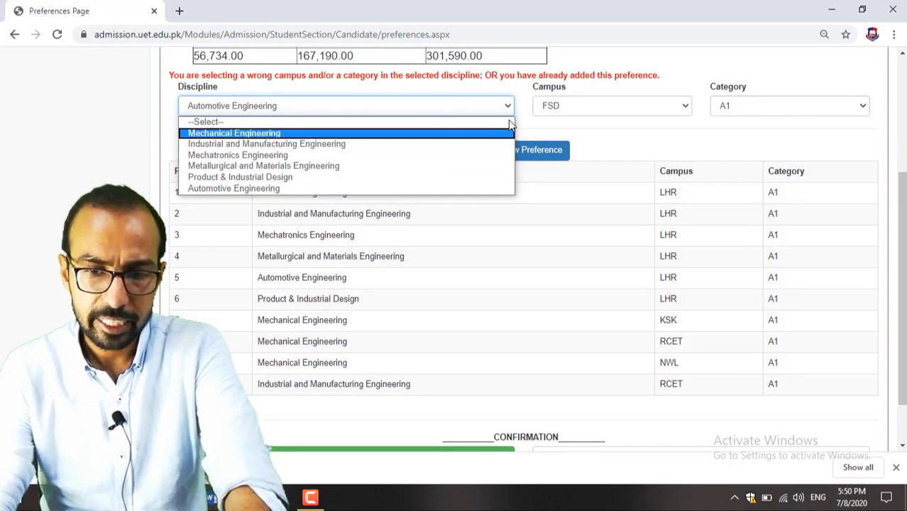
pyautogui.click(561, 131)
pyautogui.scroll(-1, 601, 244)
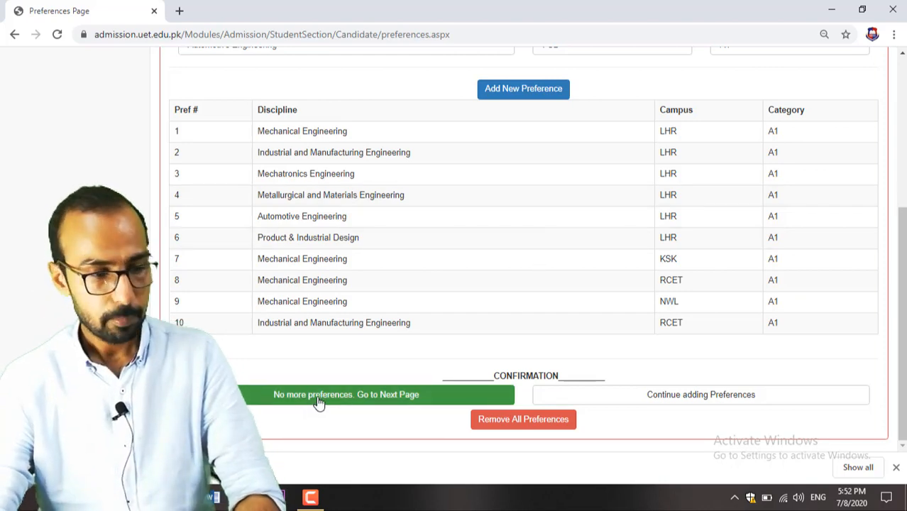
# Step: Finish the preferences and enter the verification code on the next page
pyautogui.click(360, 396)
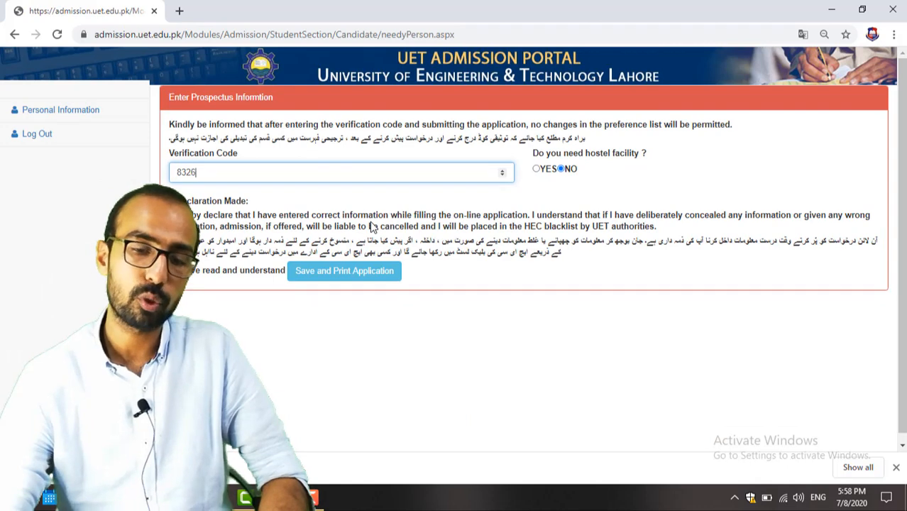
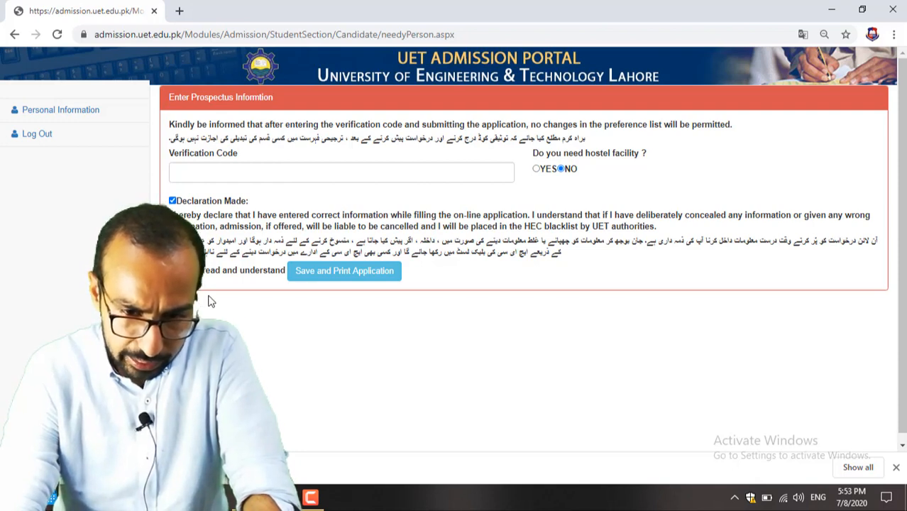
# Step: Confirm the verification code, set hostel facility to No, and save the application for printing
pyautogui.click(267, 179)
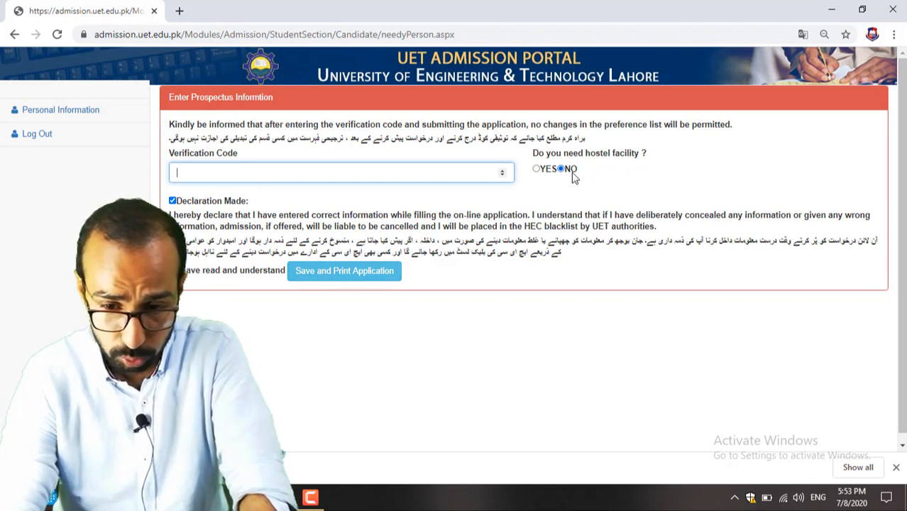
pyautogui.click(537, 170)
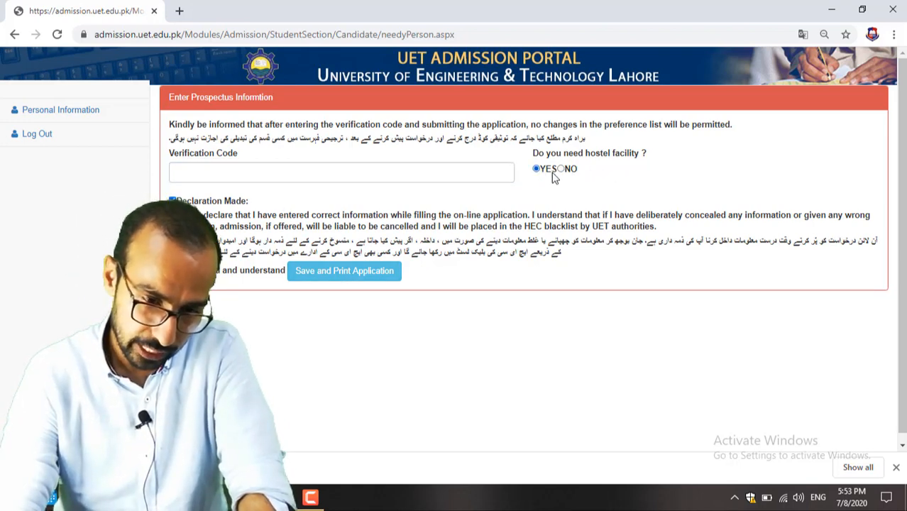
pyautogui.click(571, 171)
pyautogui.click(291, 174)
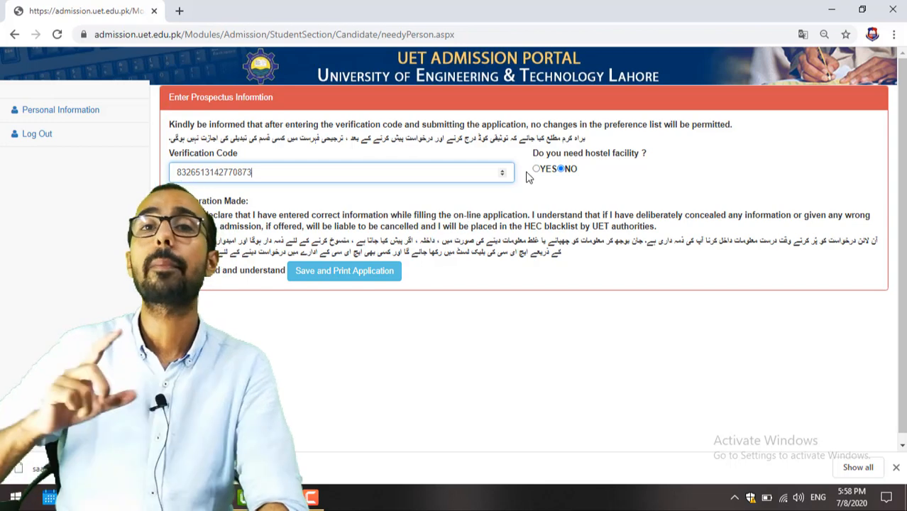
pyautogui.click(314, 274)
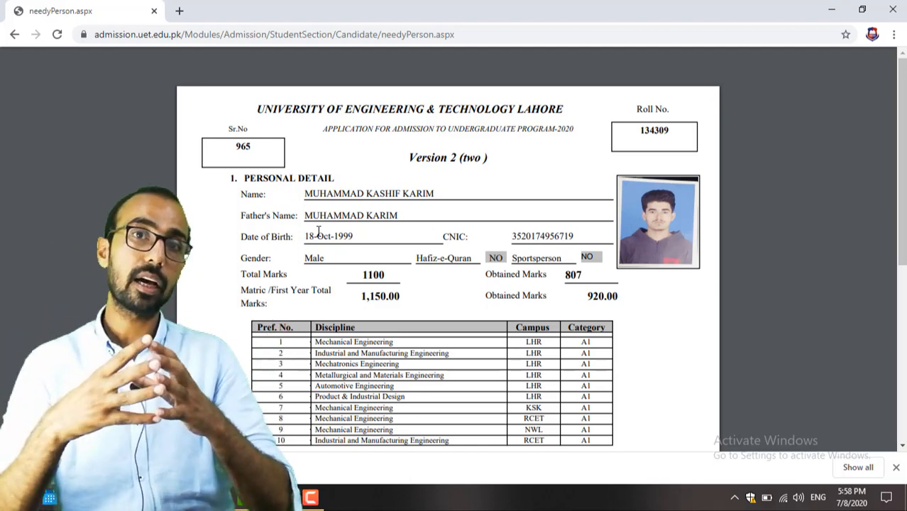
pyautogui.scroll(-1, 411, 193)
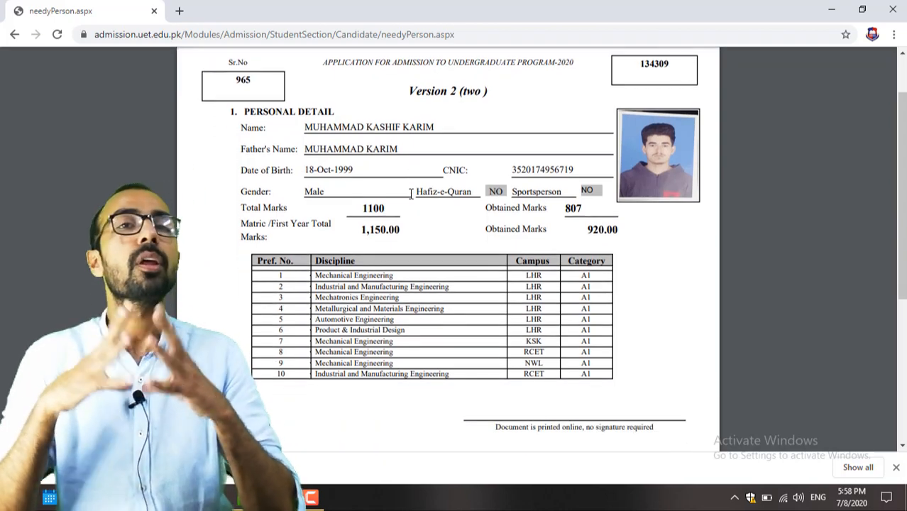